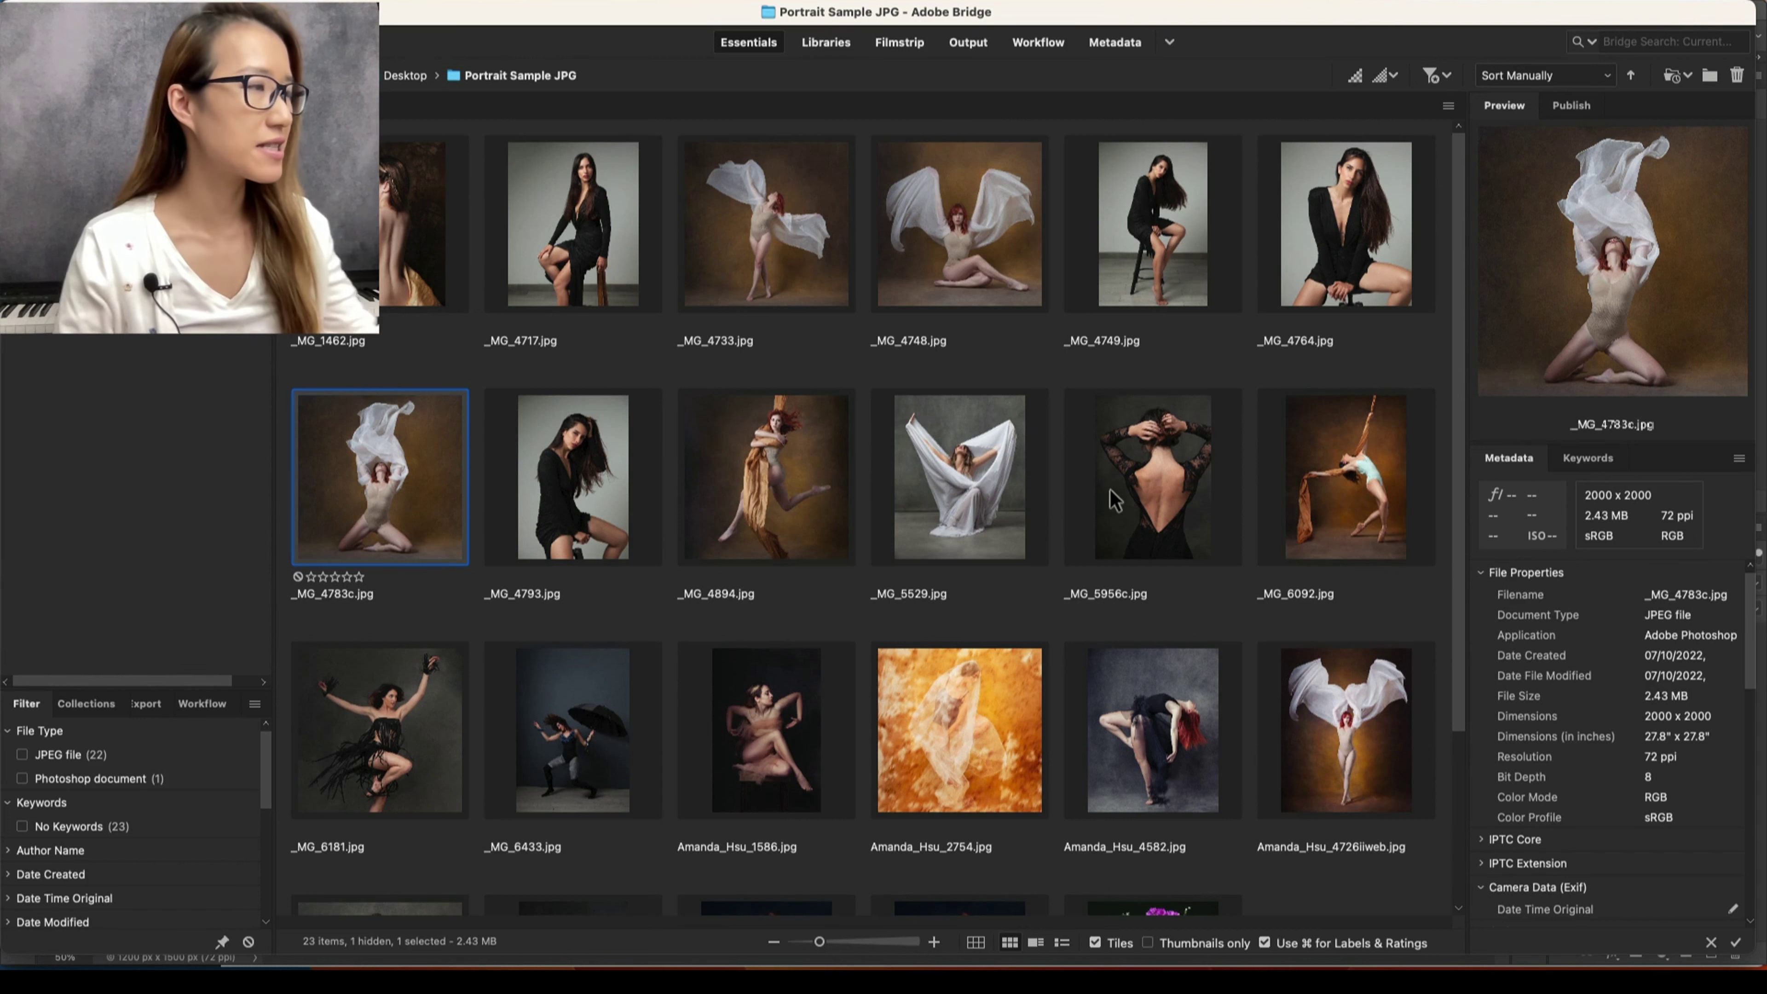
- Apply the Lili Amanda A Drop of Light preset to _MG_4783c.jpg in Camera Raw and save the edit
{"action": "right_click", "coordinate": [384, 469]}
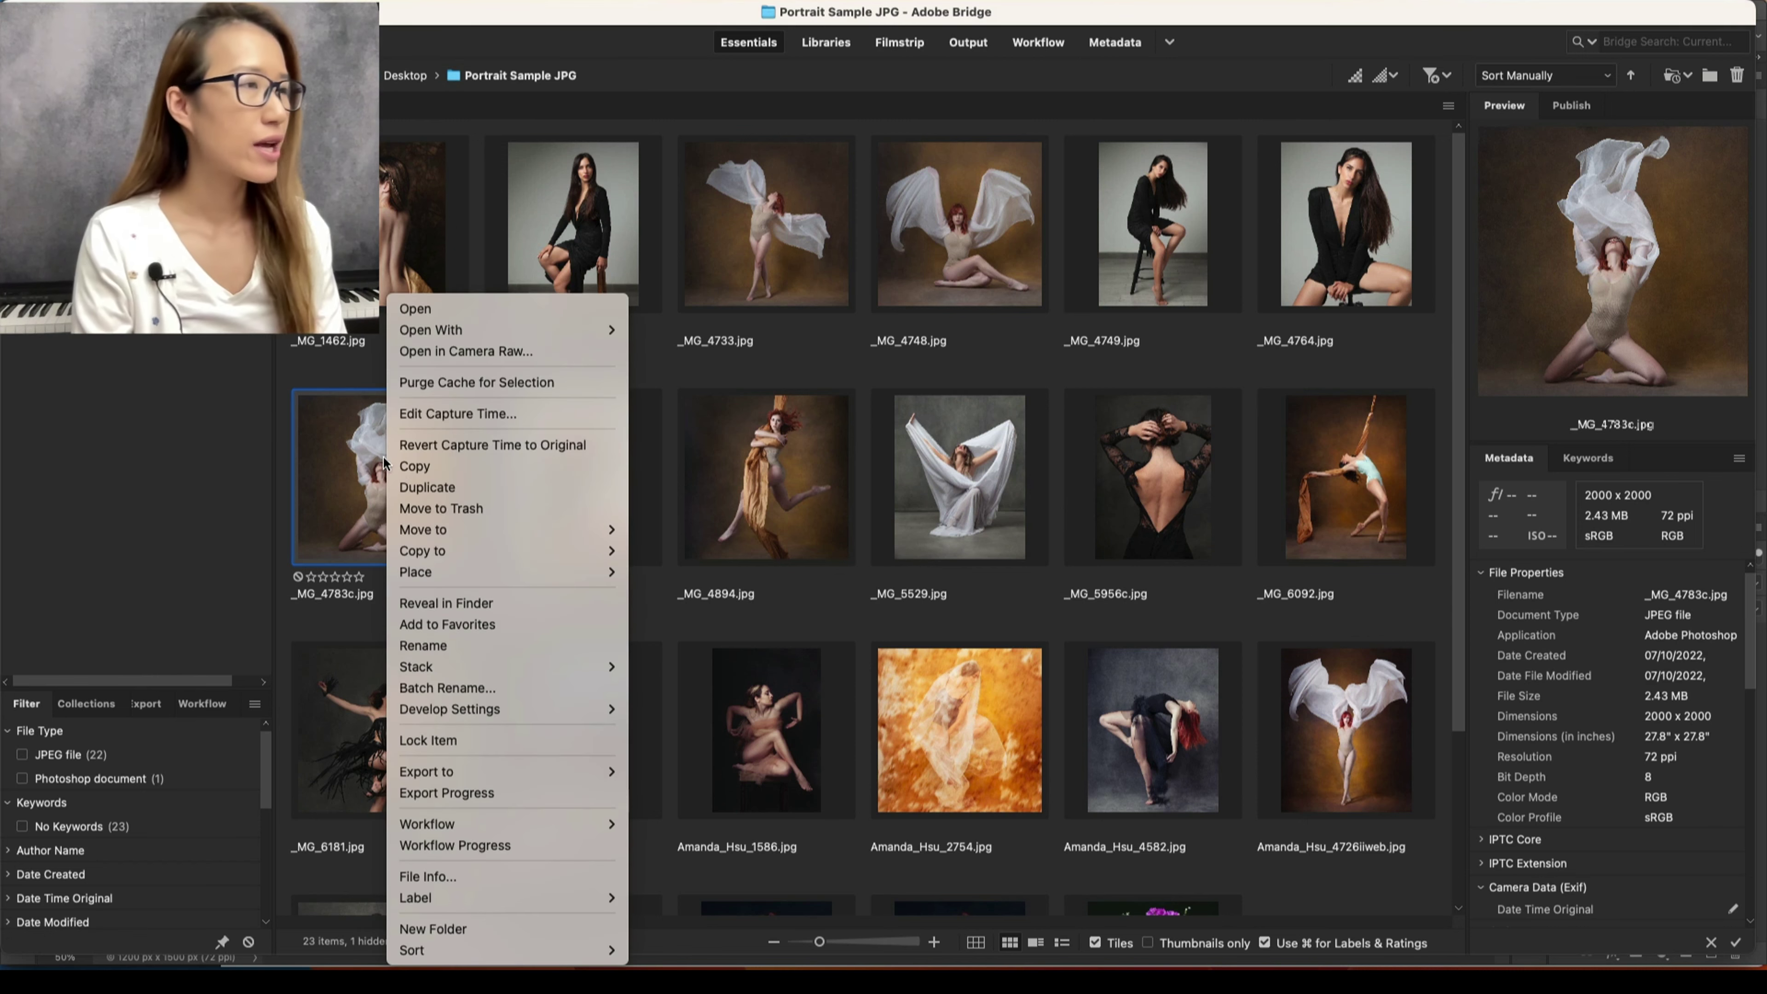
{"action": "left_click", "coordinate": [472, 354]}
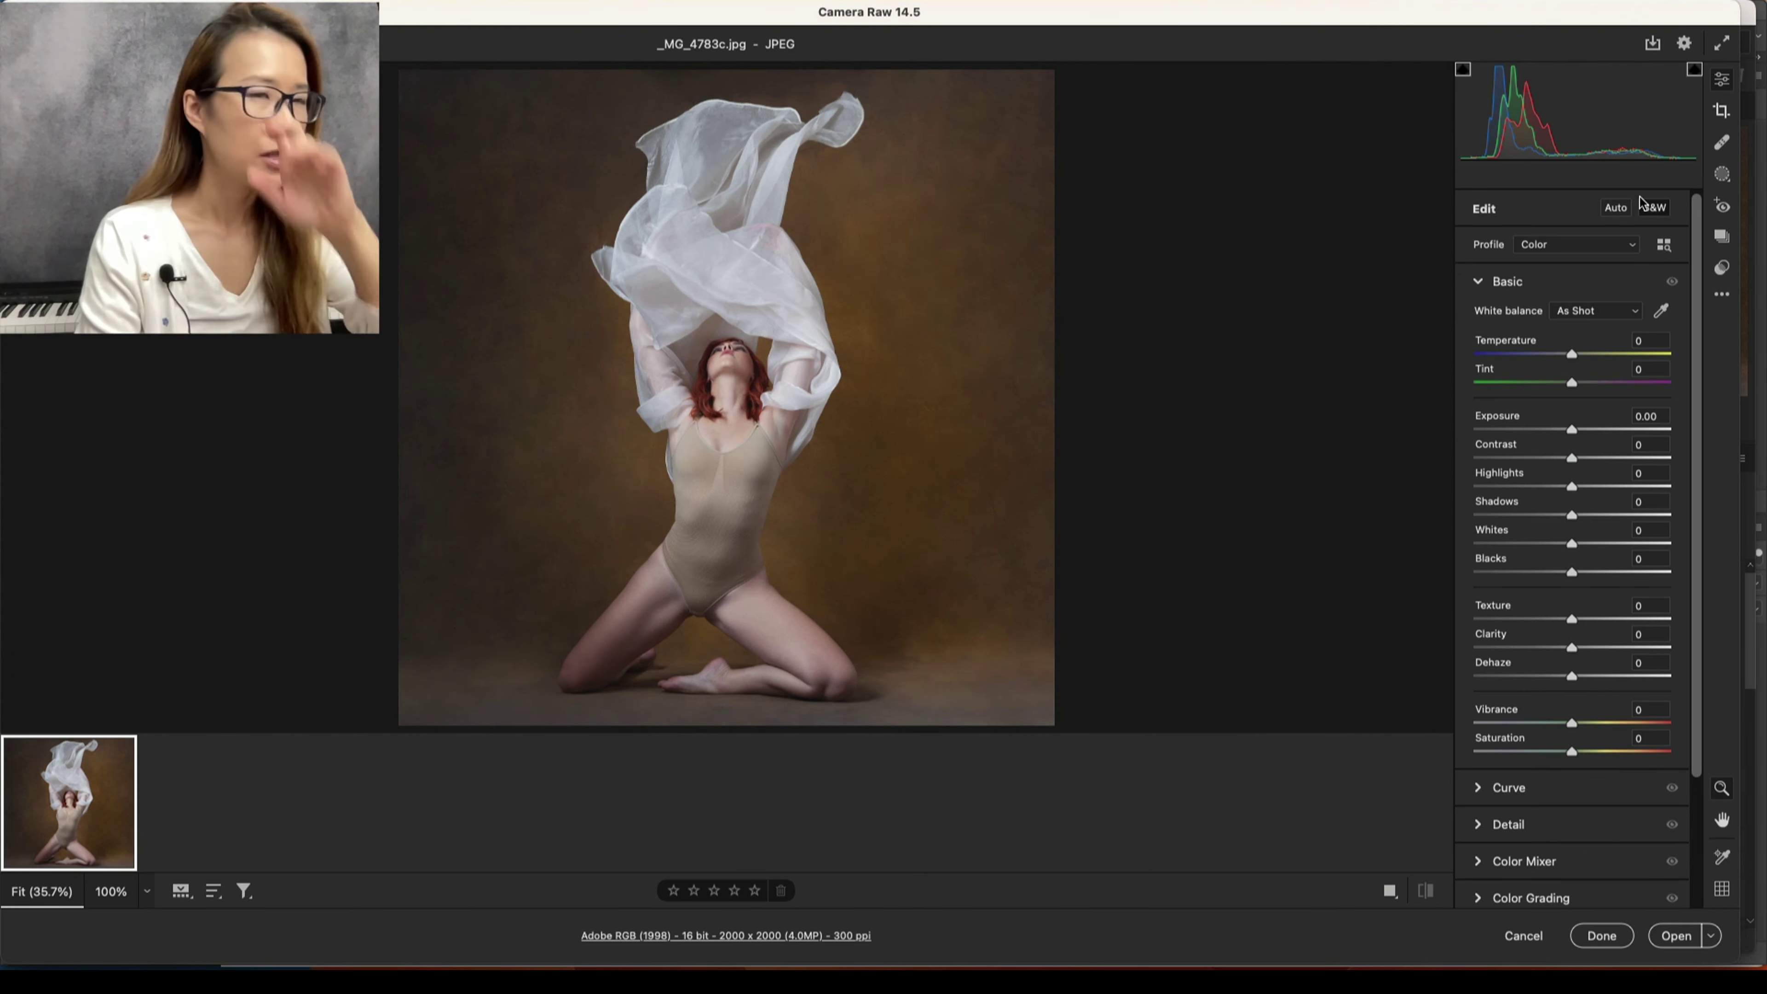
{"action": "left_click", "coordinate": [1722, 269]}
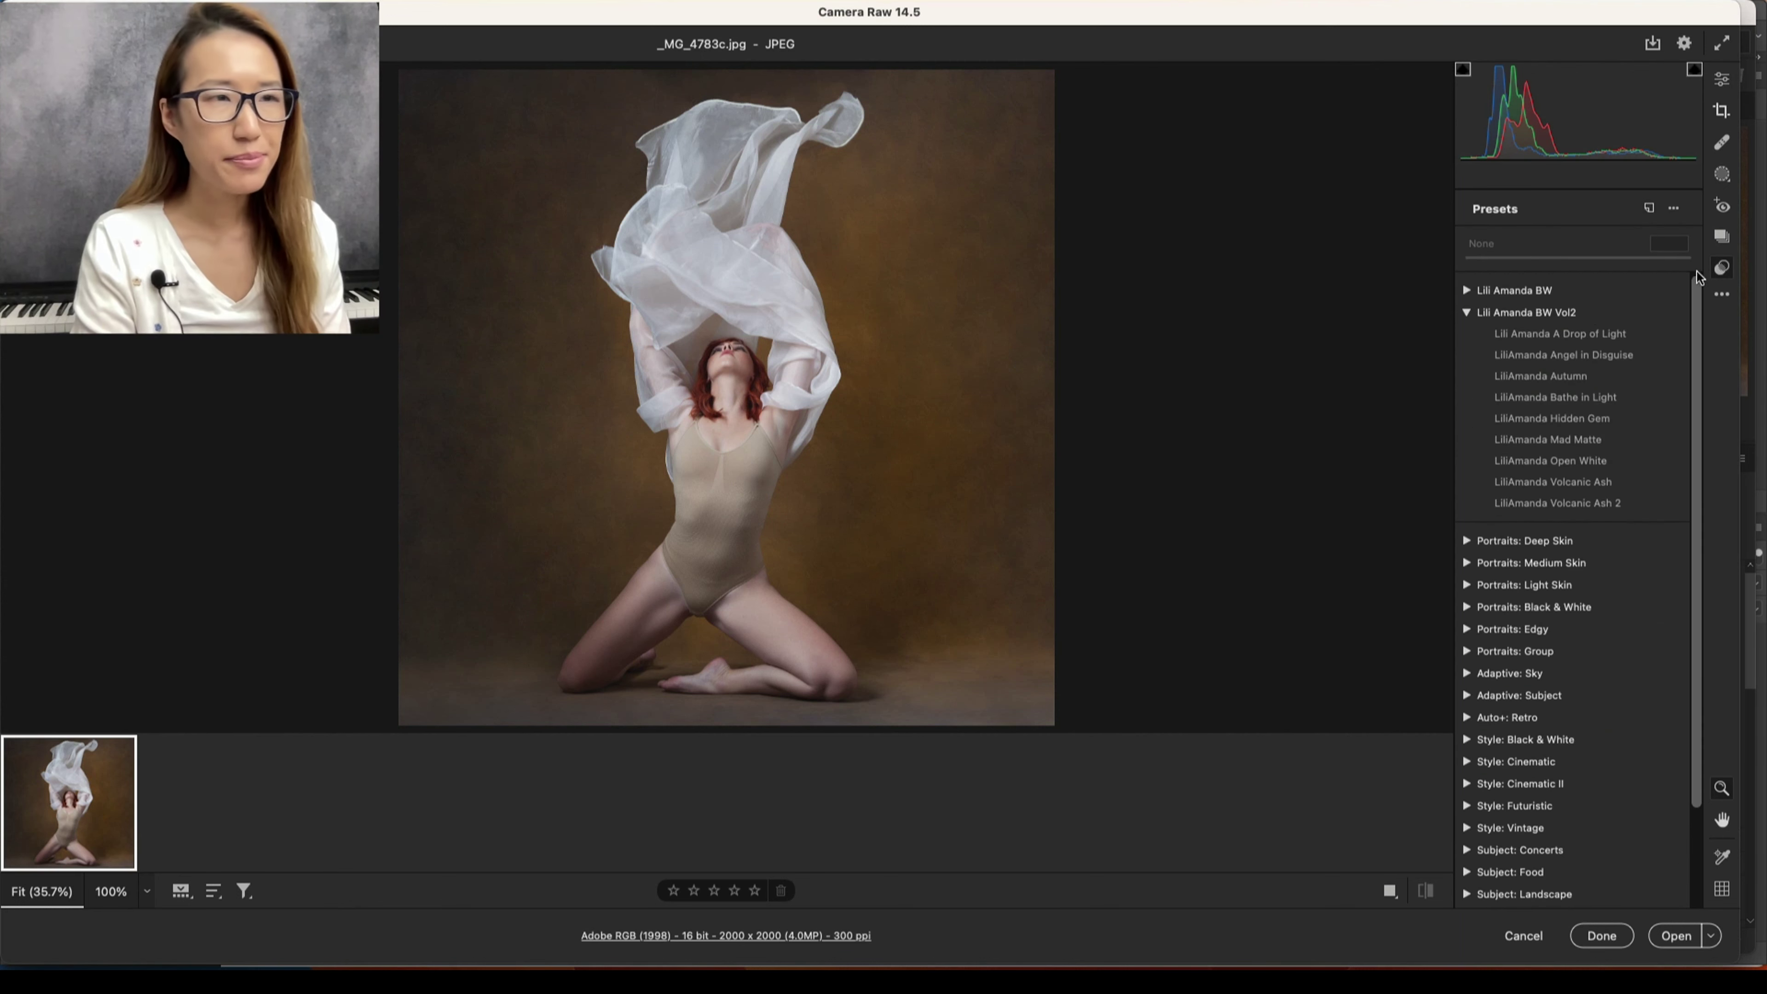
{"action": "left_click", "coordinate": [1468, 292]}
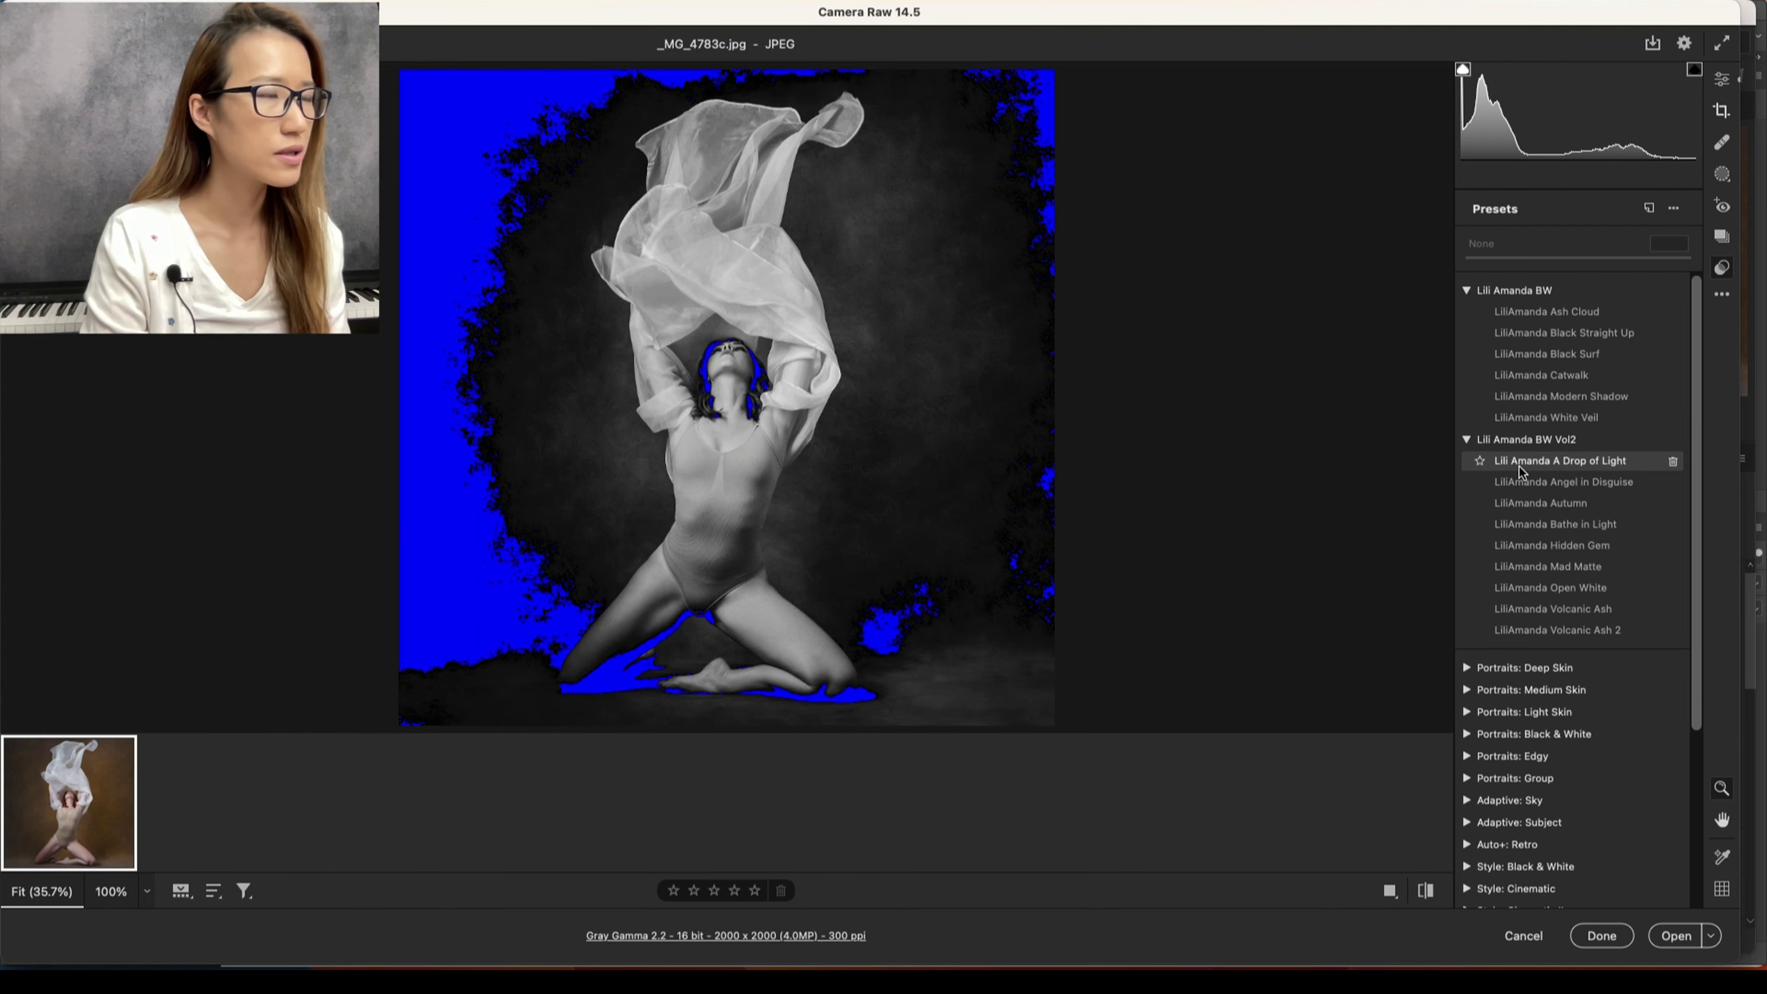
{"action": "left_click", "coordinate": [1462, 70]}
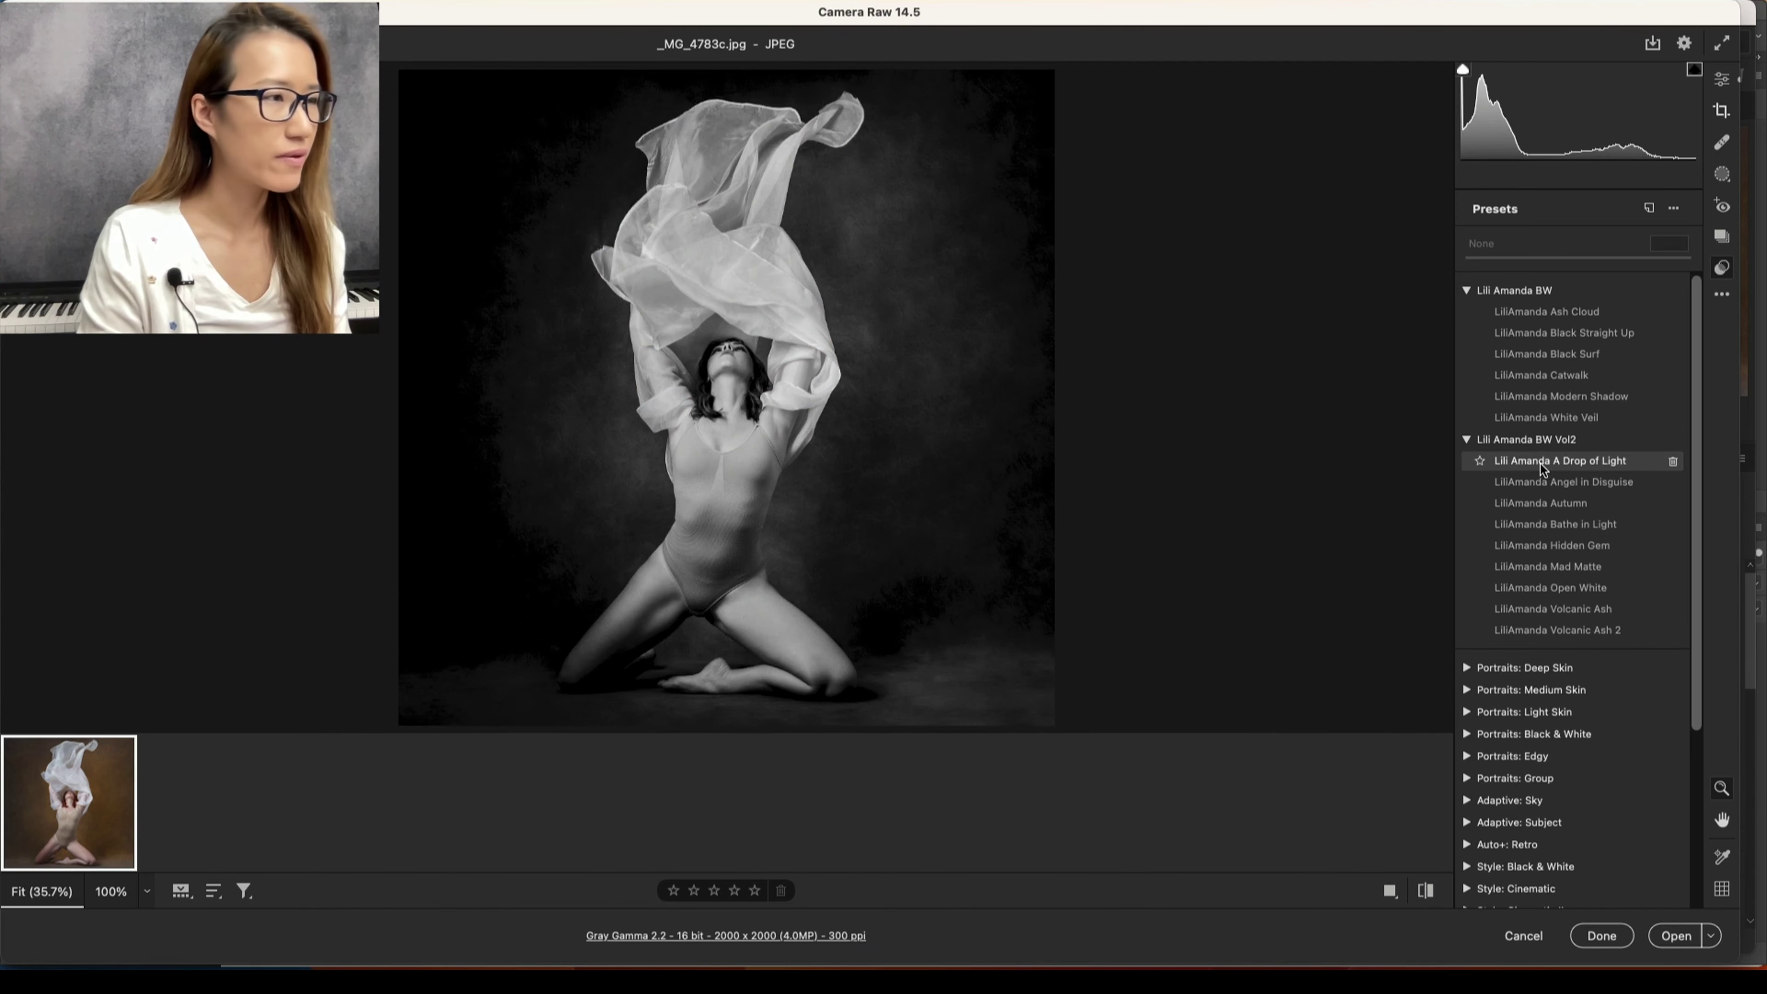
{"action": "left_click", "coordinate": [1541, 465]}
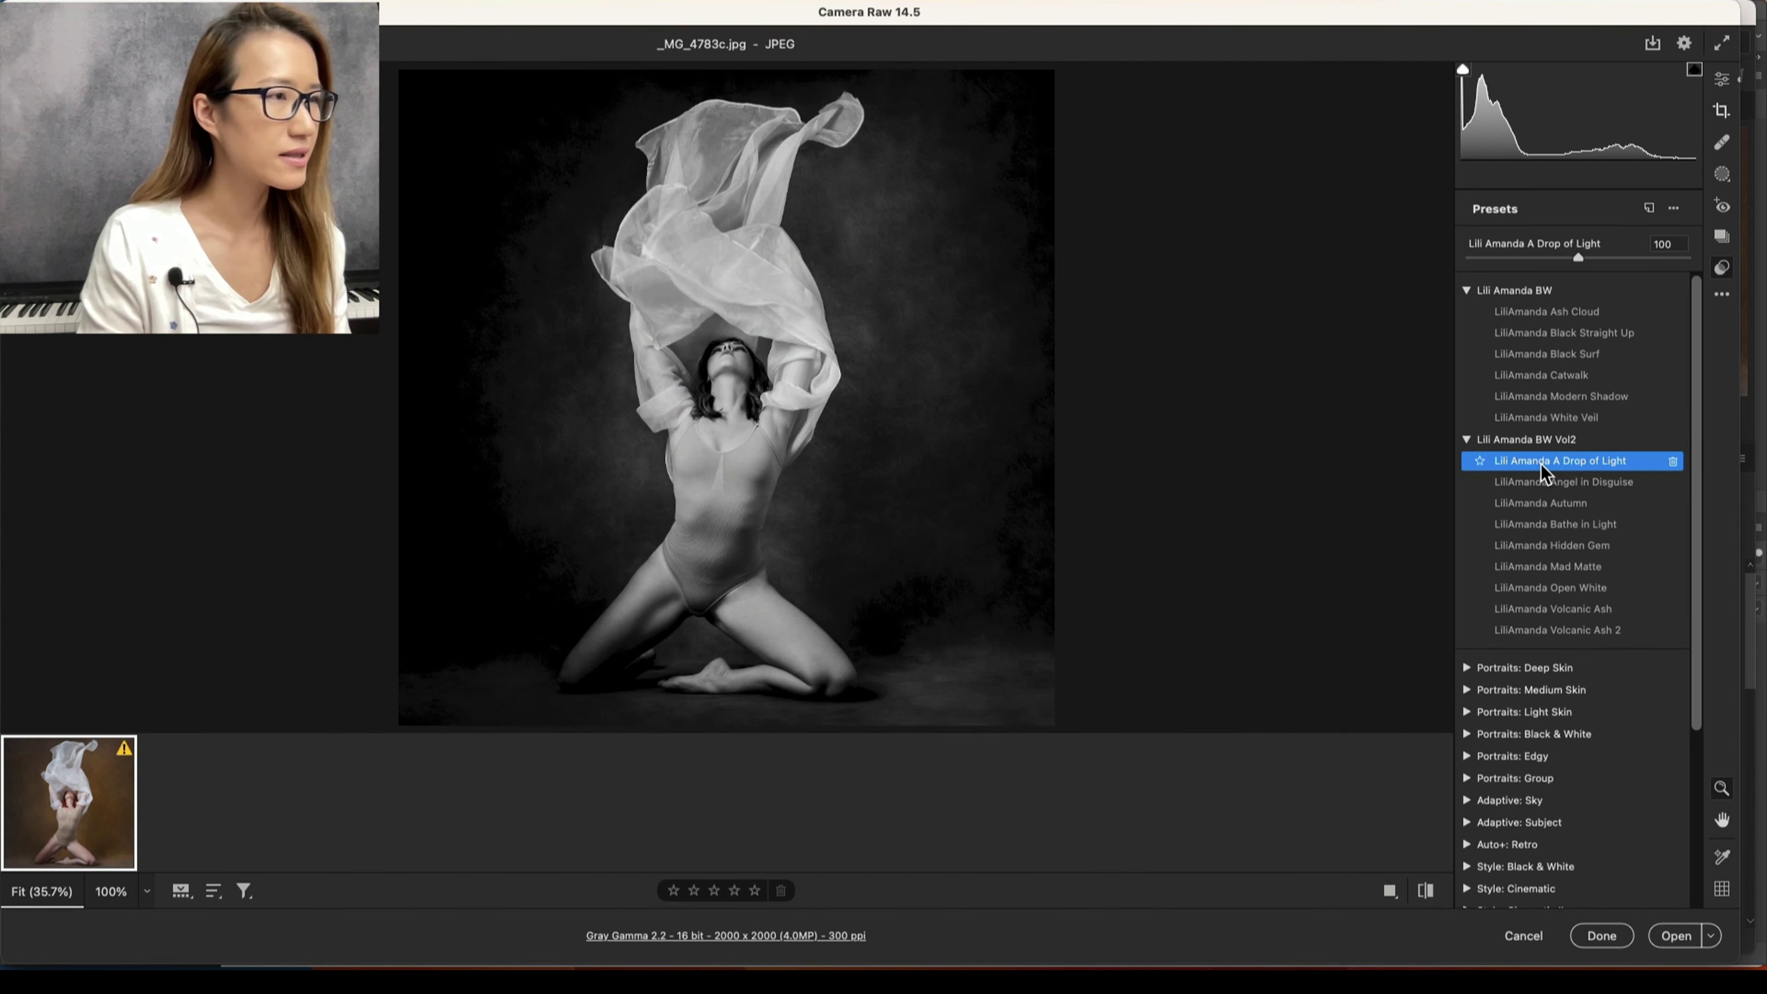
{"action": "left_click", "coordinate": [1600, 937]}
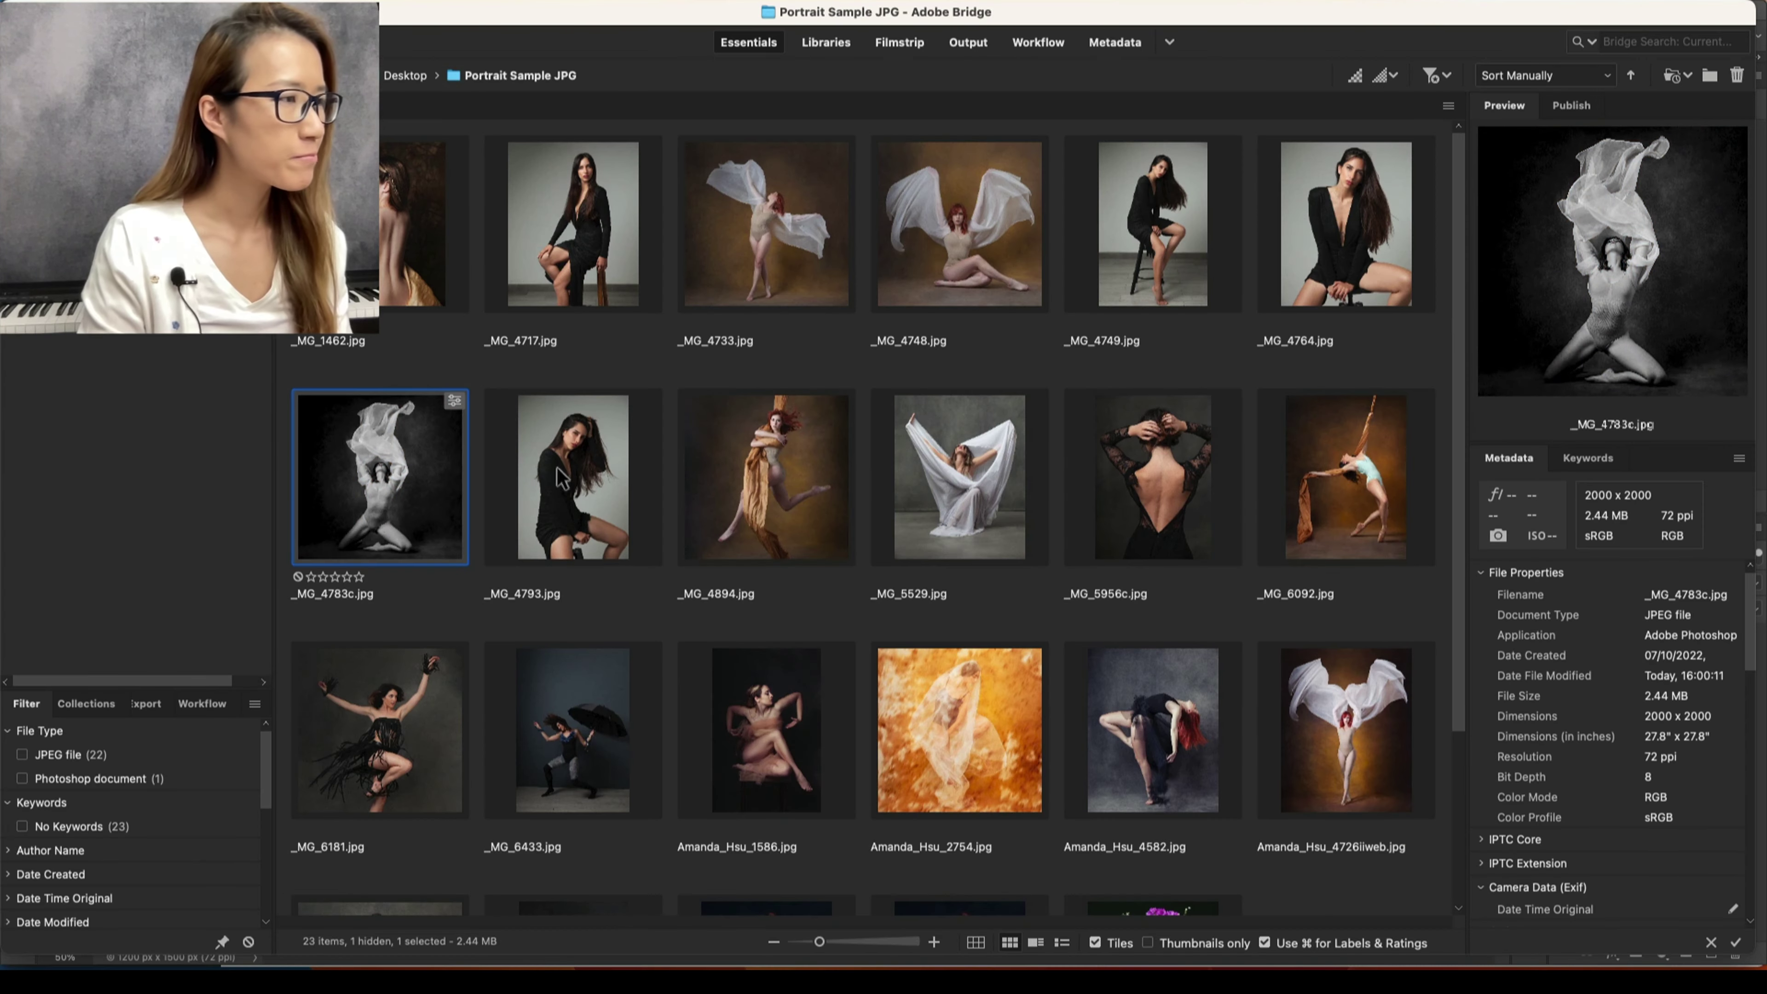
- Reopen _MG_4783c.jpg in Camera Raw and set Clarity to +13 and Dehaze to -3
{"action": "double_click", "coordinate": [387, 475]}
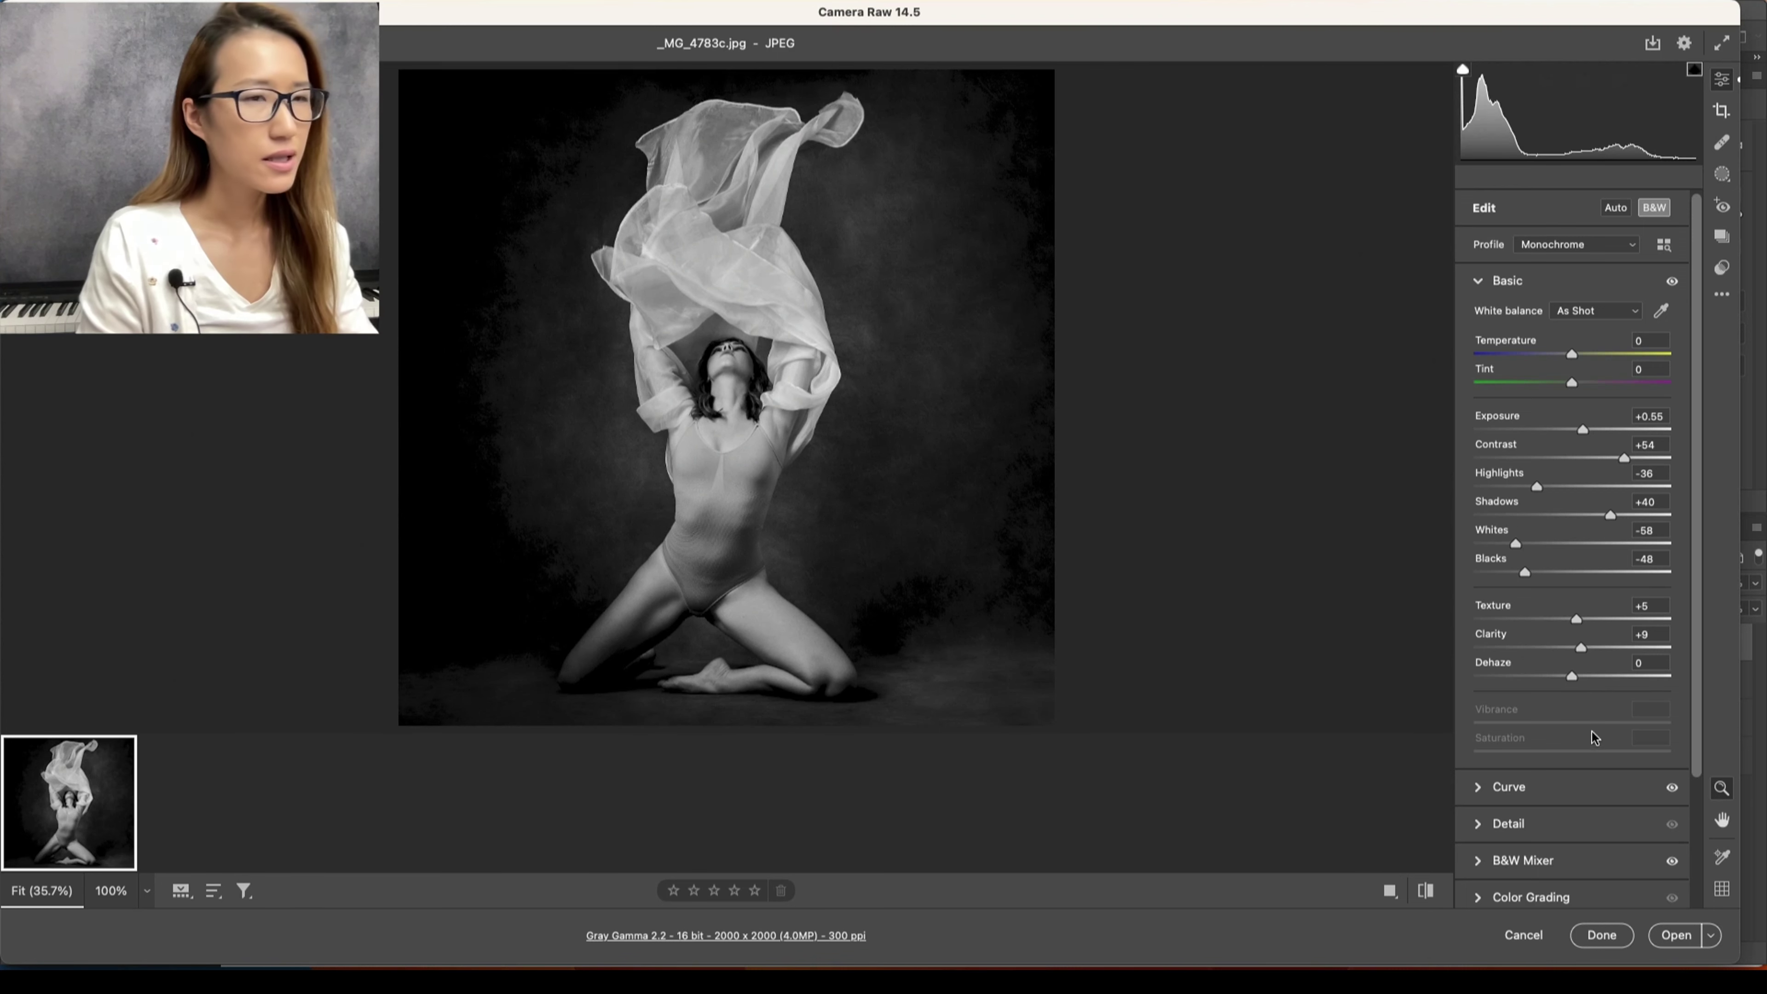
{"action": "left_click_drag", "start_coordinate": [1740, 420], "coordinate": [1753, 420]}
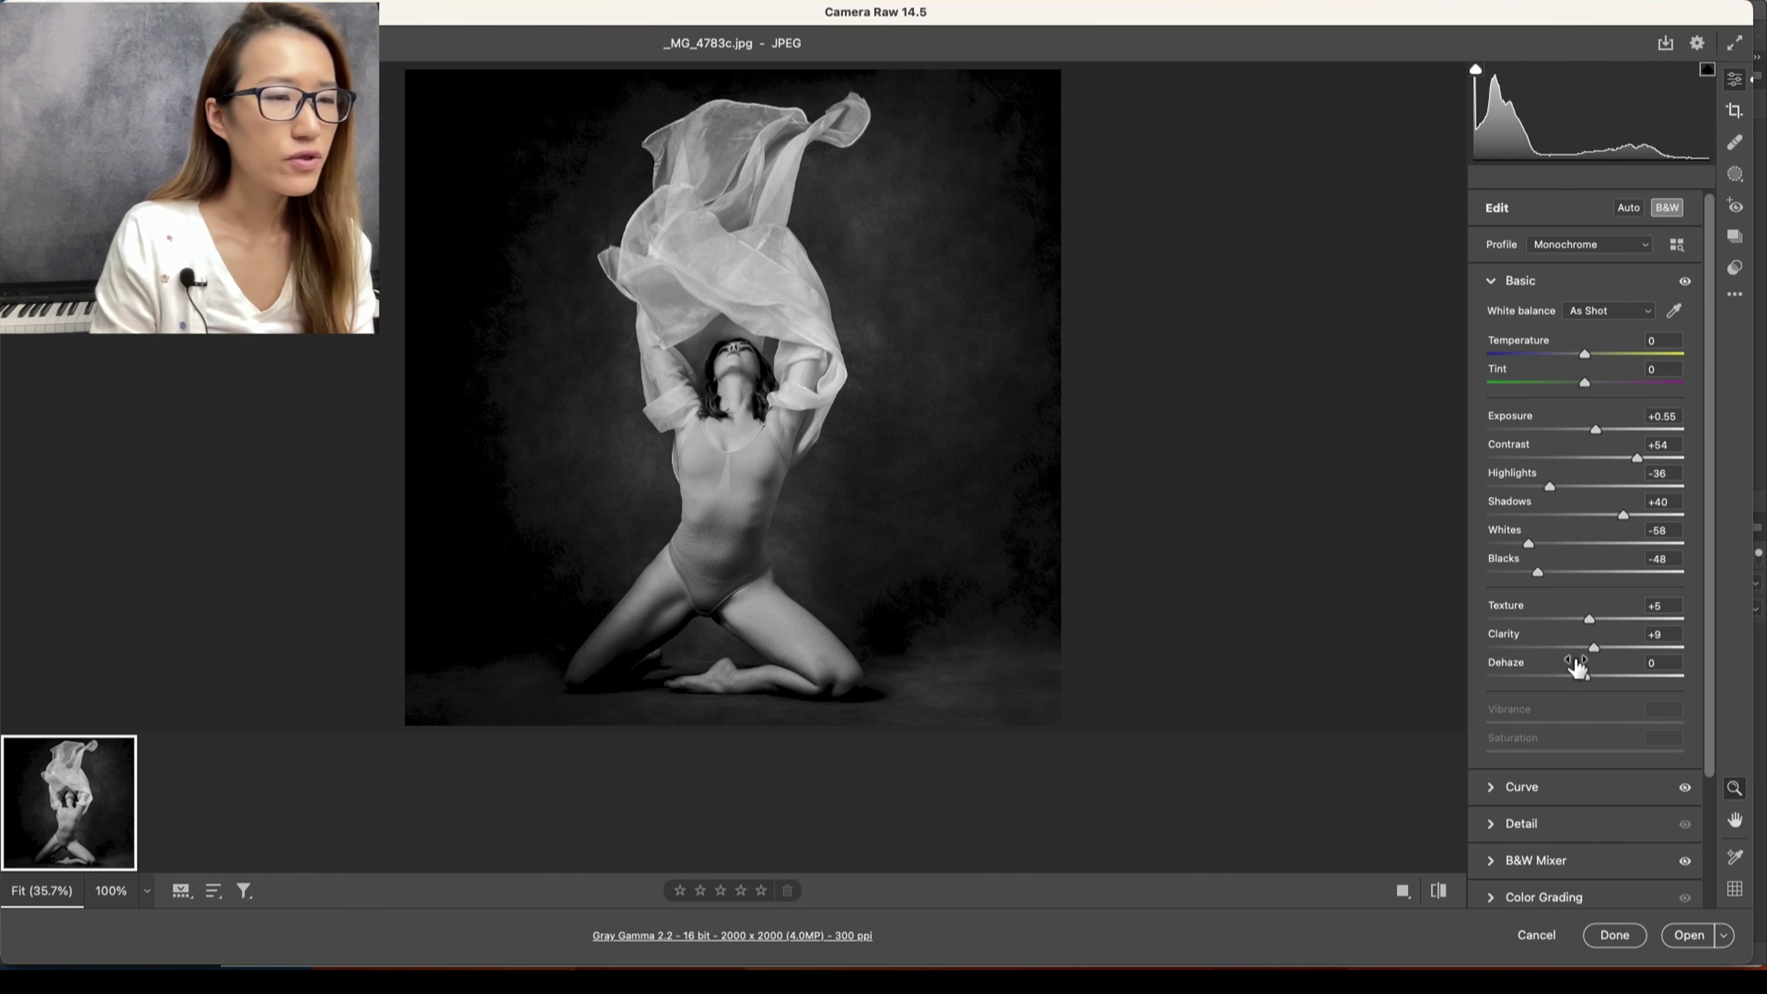
{"action": "left_click_drag", "start_coordinate": [1597, 652], "coordinate": [1582, 676]}
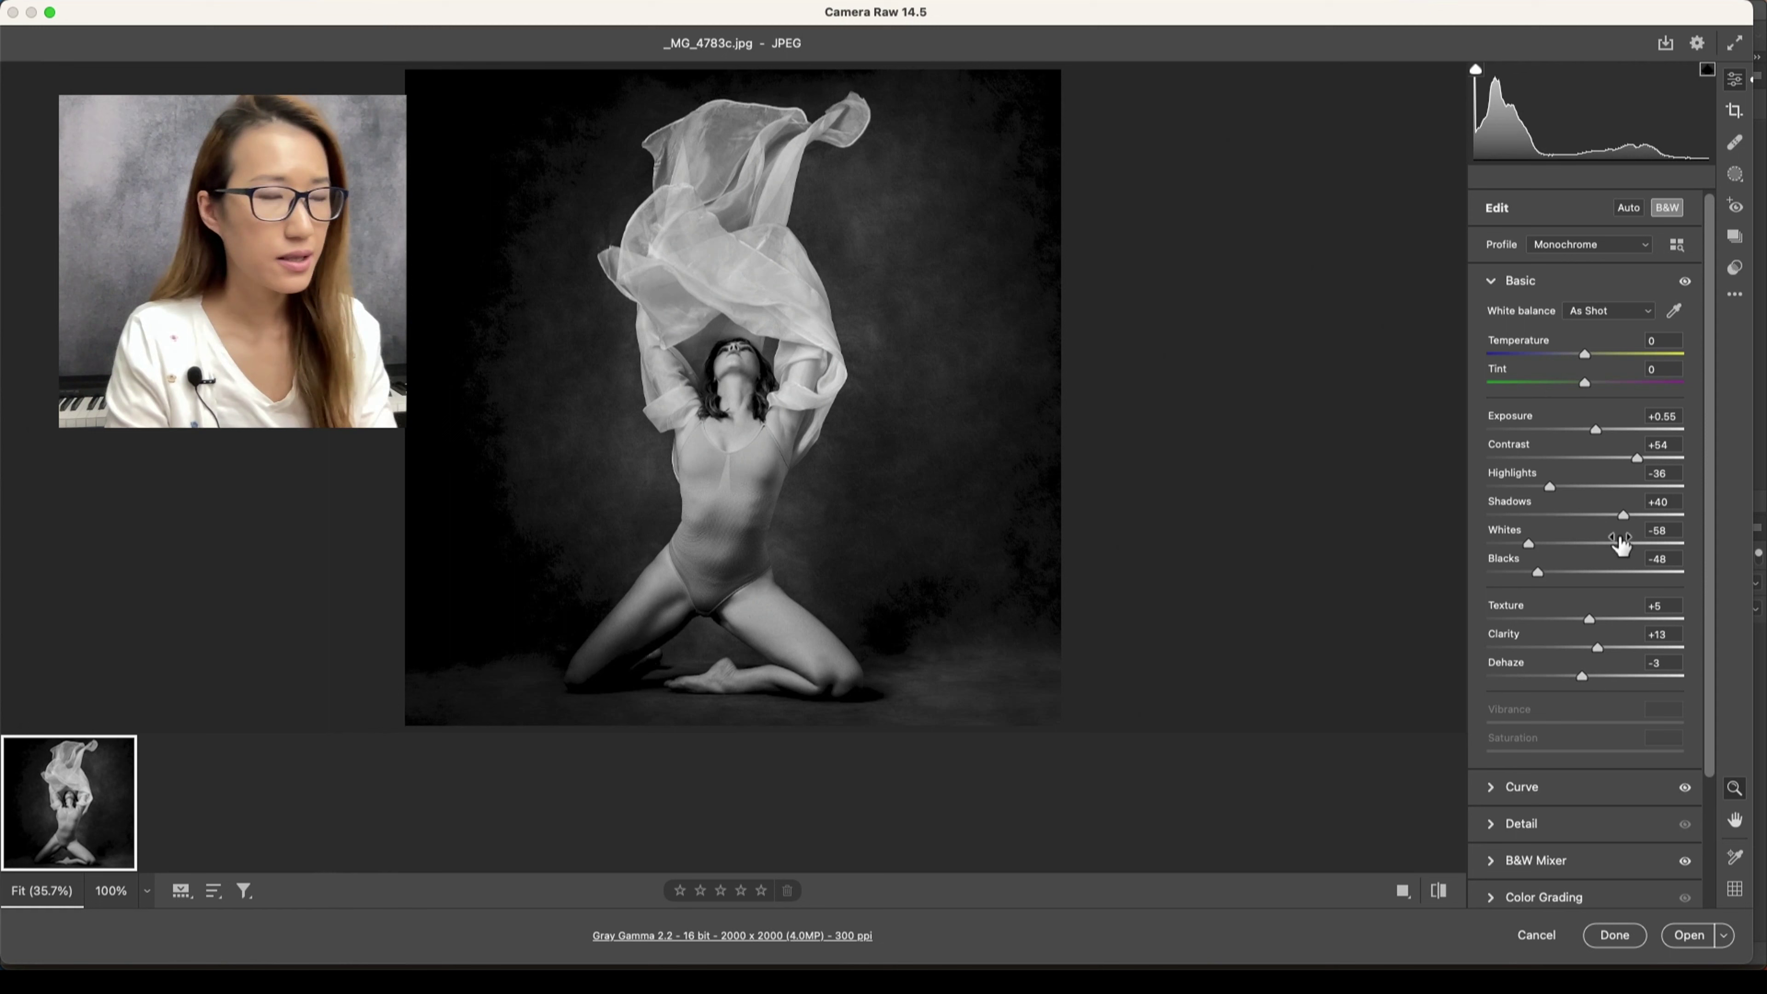
- Set the photo's Highlights to +12, Exposure to +0.65 and Shadows to -18
{"action": "left_click_drag", "start_coordinate": [1549, 487], "coordinate": [1597, 492]}
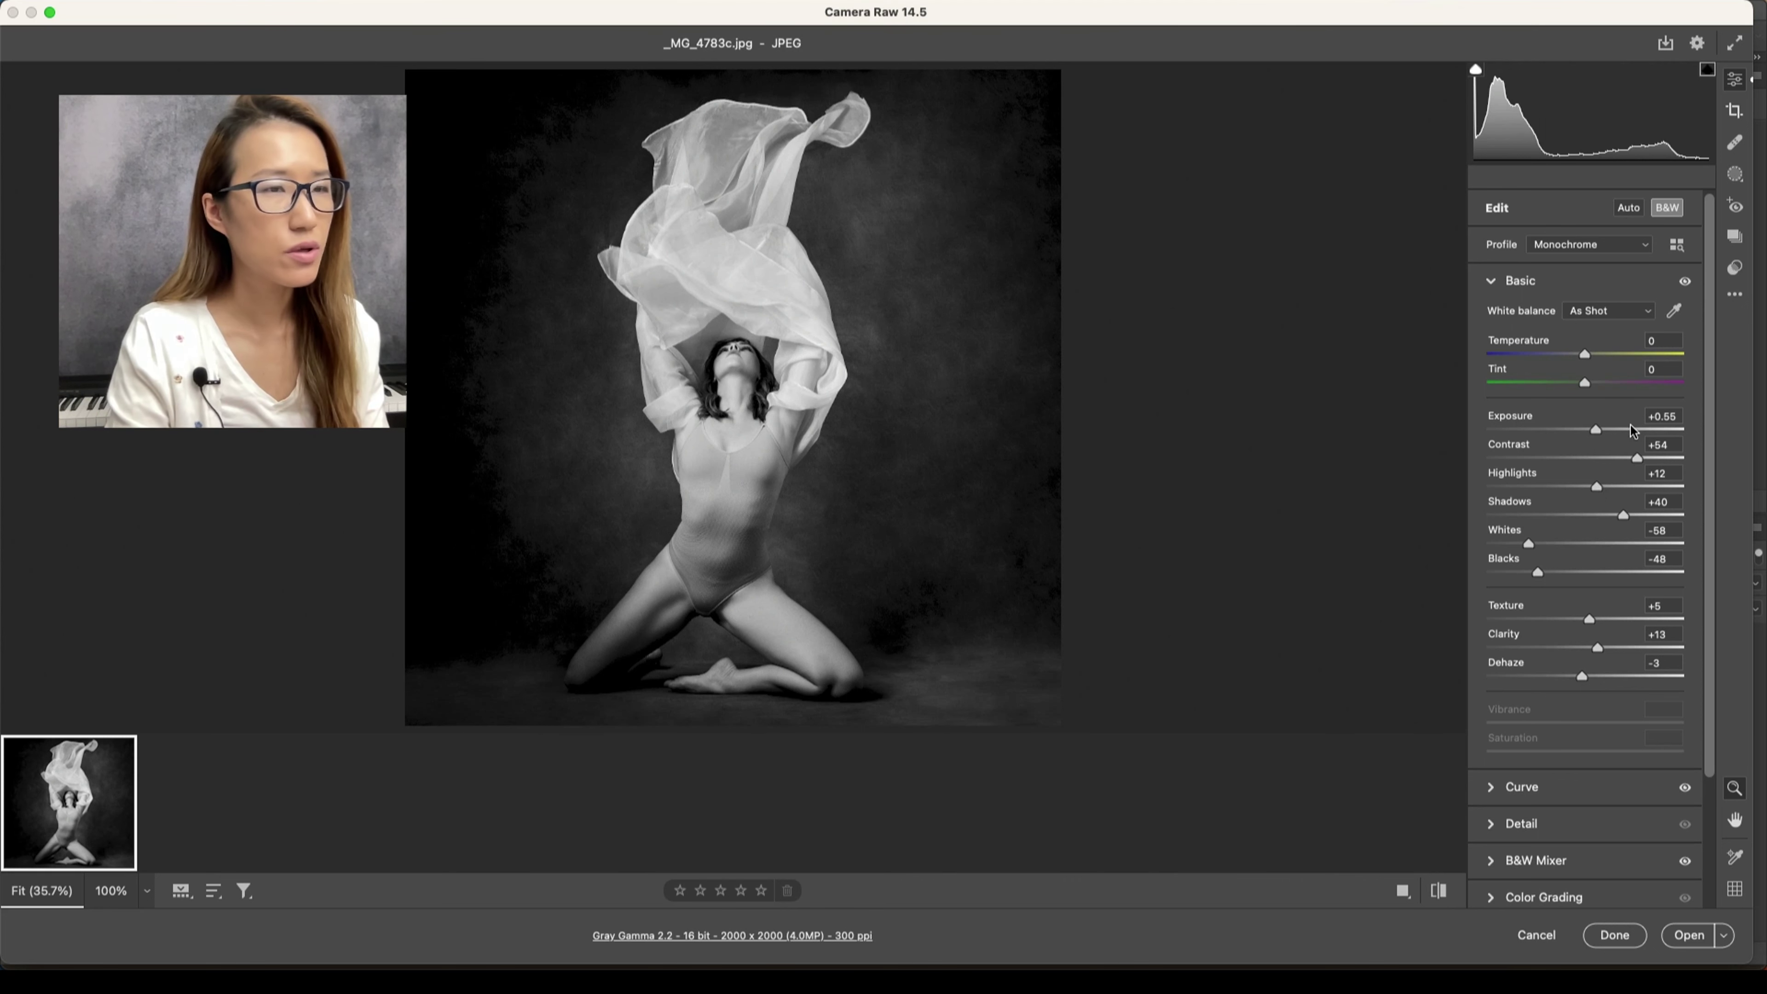
{"action": "left_click_drag", "start_coordinate": [1596, 430], "coordinate": [1598, 430]}
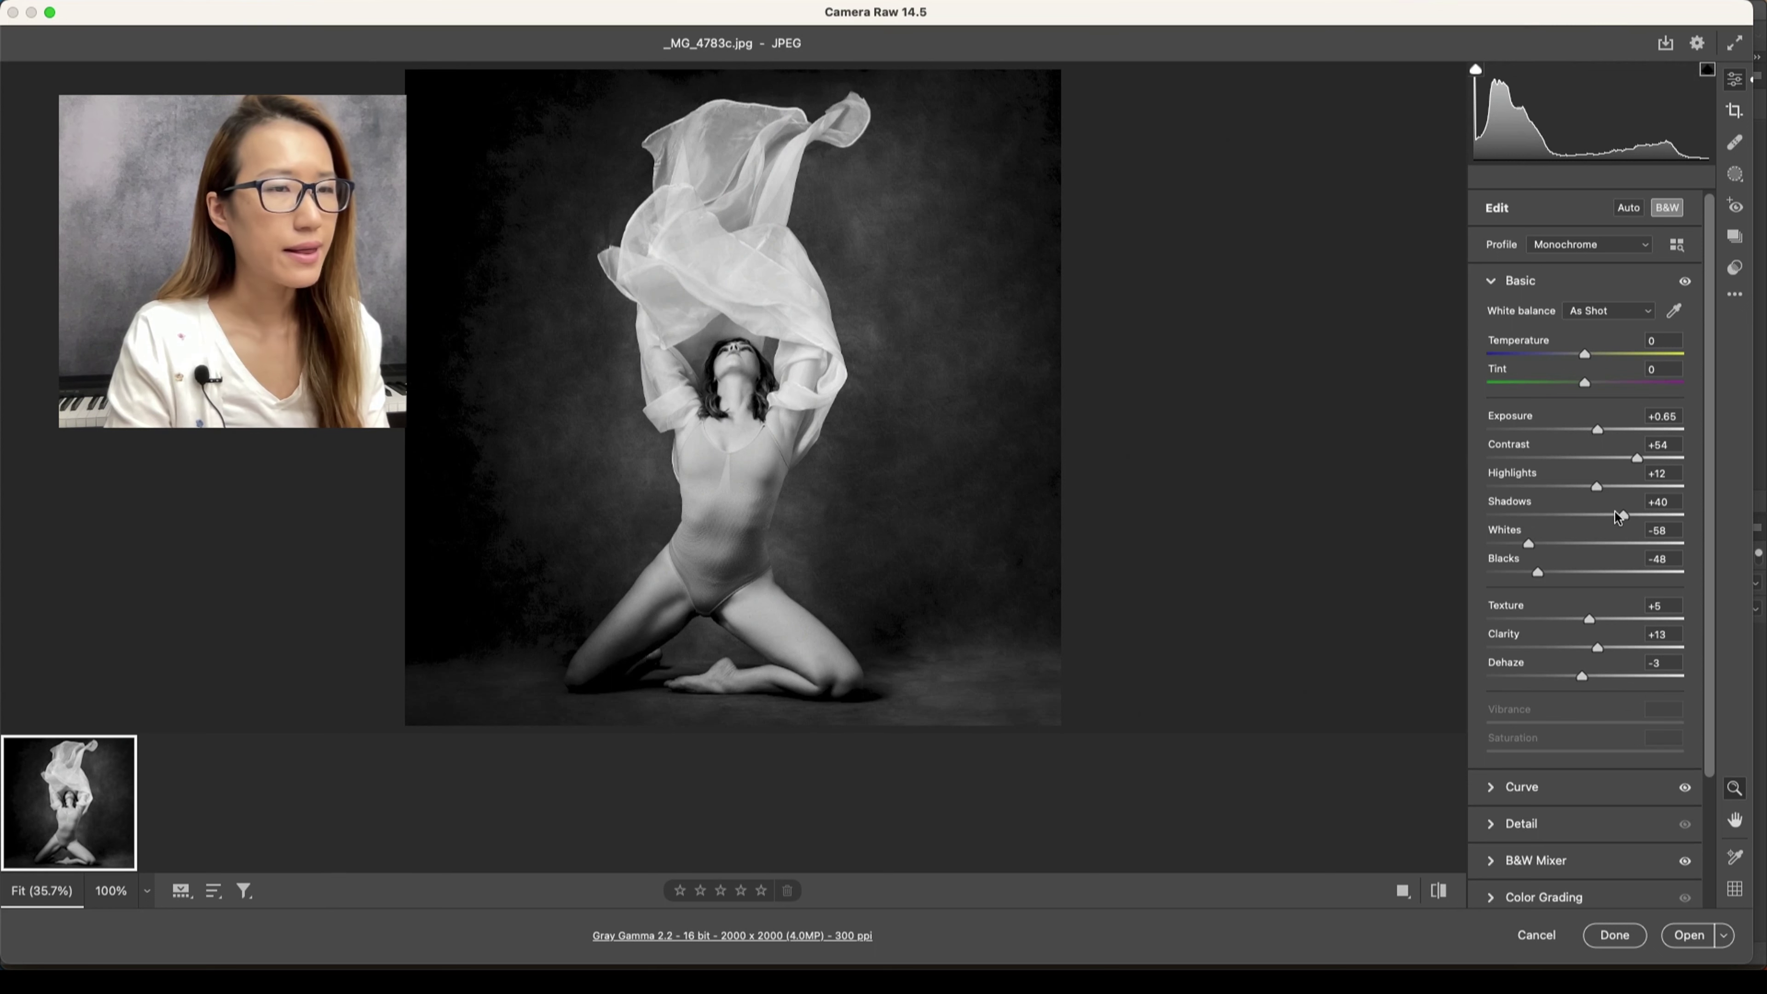
{"action": "left_click_drag", "start_coordinate": [1617, 514], "coordinate": [1565, 521]}
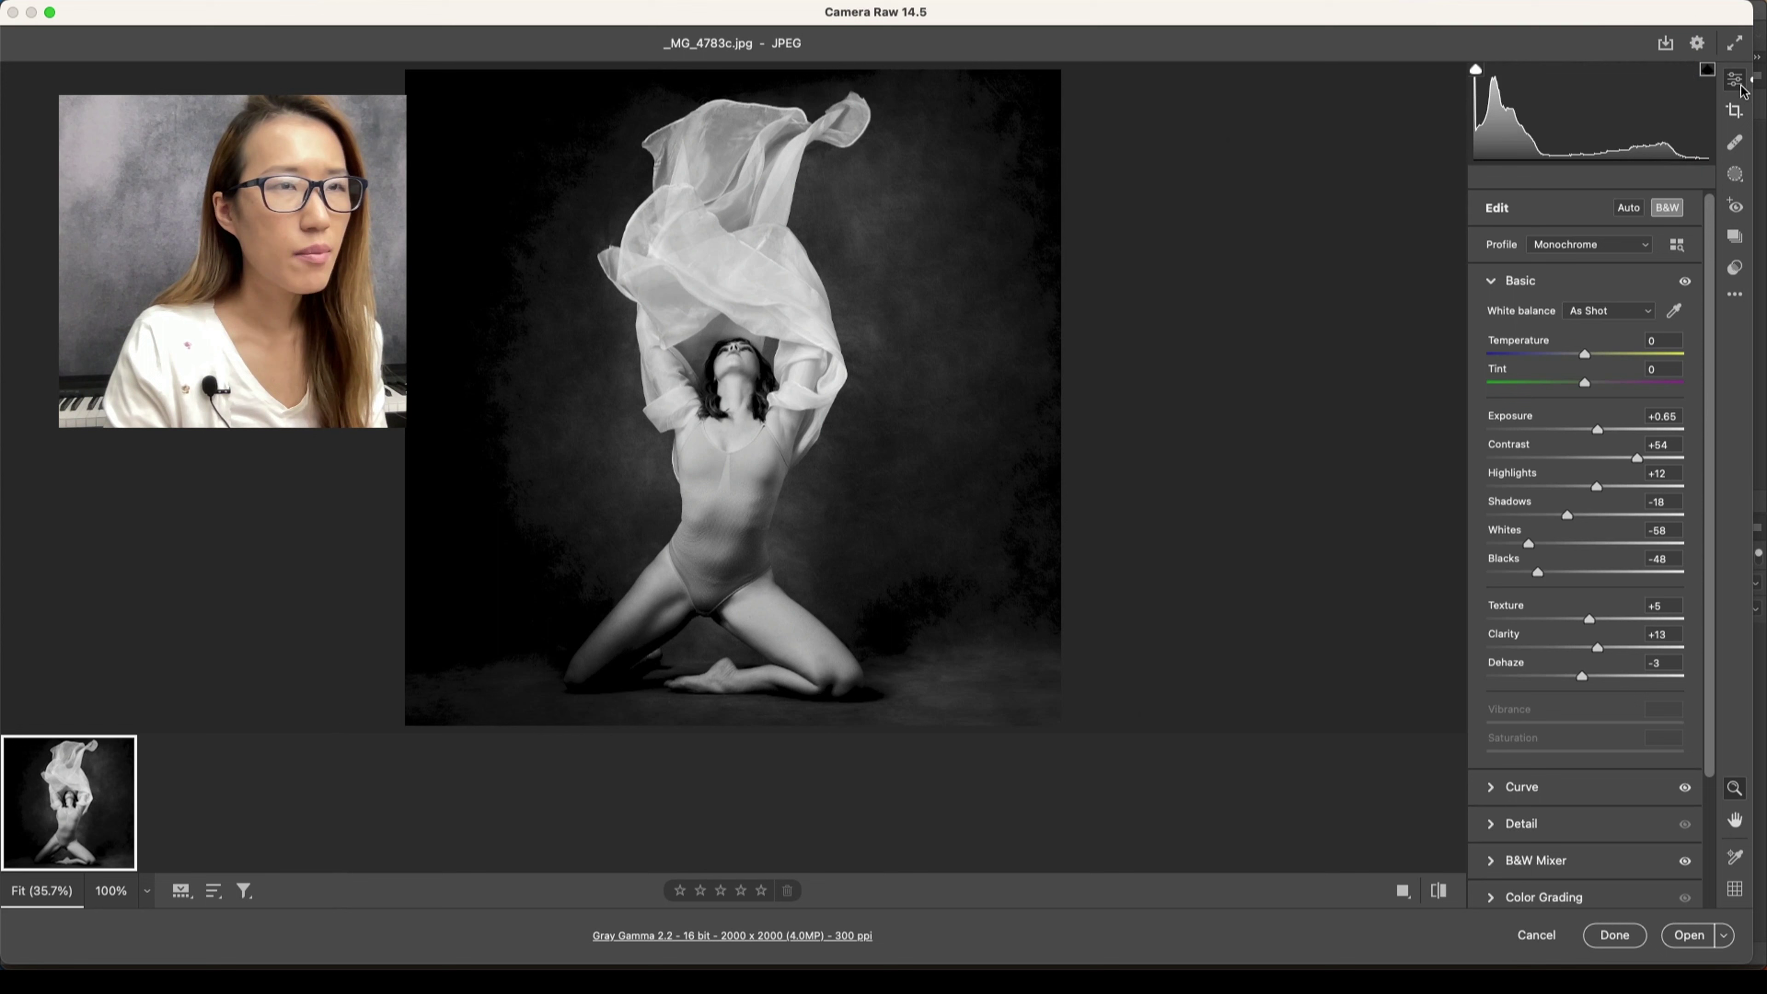
- Open the adjusted black-and-white photo from Camera Raw in Photoshop
{"action": "left_click", "coordinate": [1736, 296]}
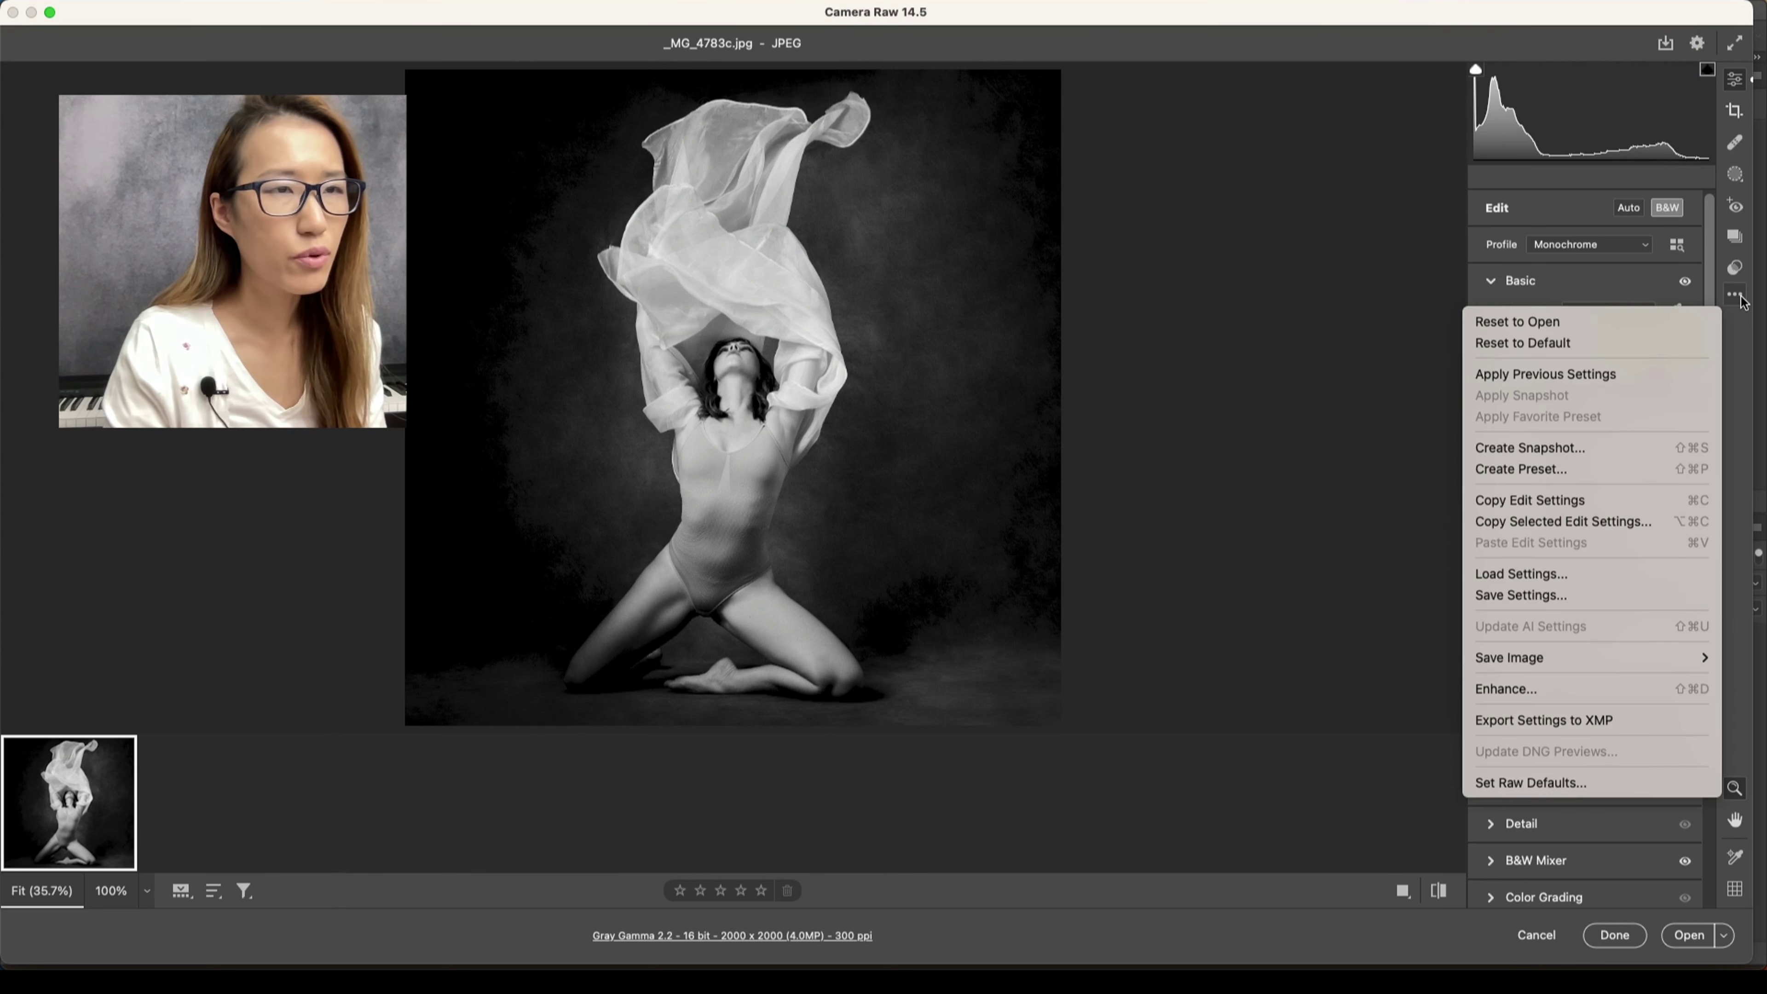
{"action": "left_click", "coordinate": [1736, 295]}
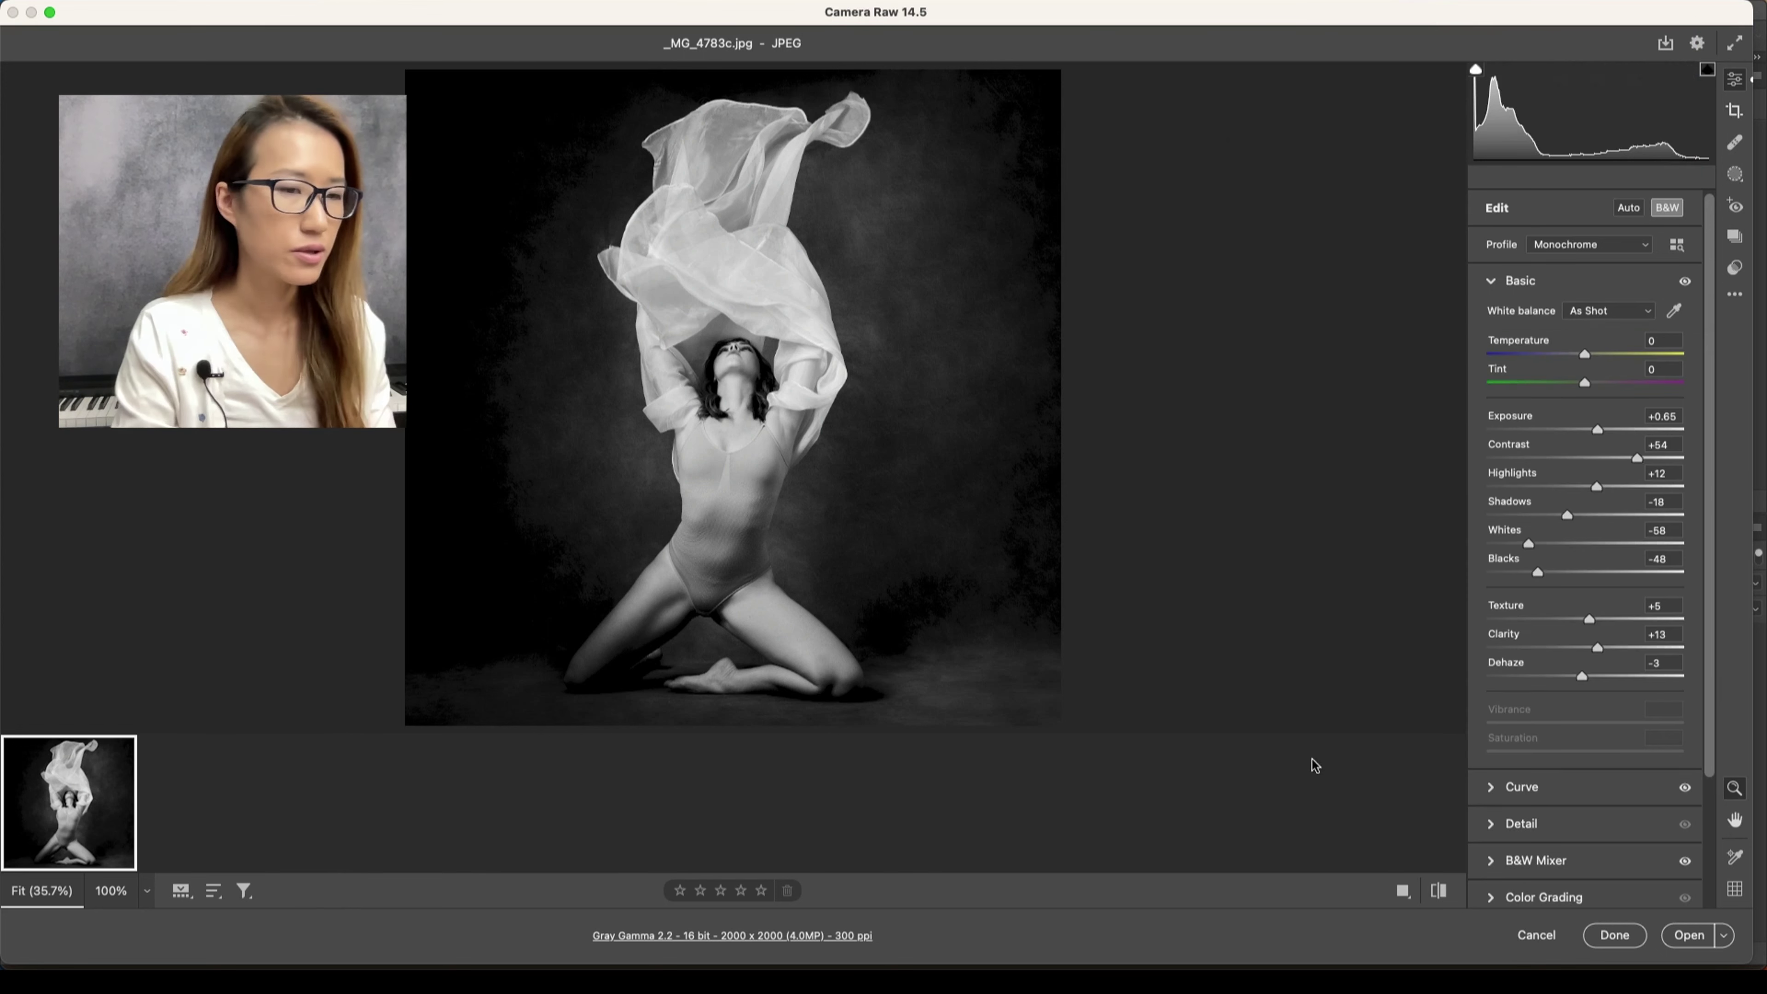
{"action": "left_click", "coordinate": [1684, 936]}
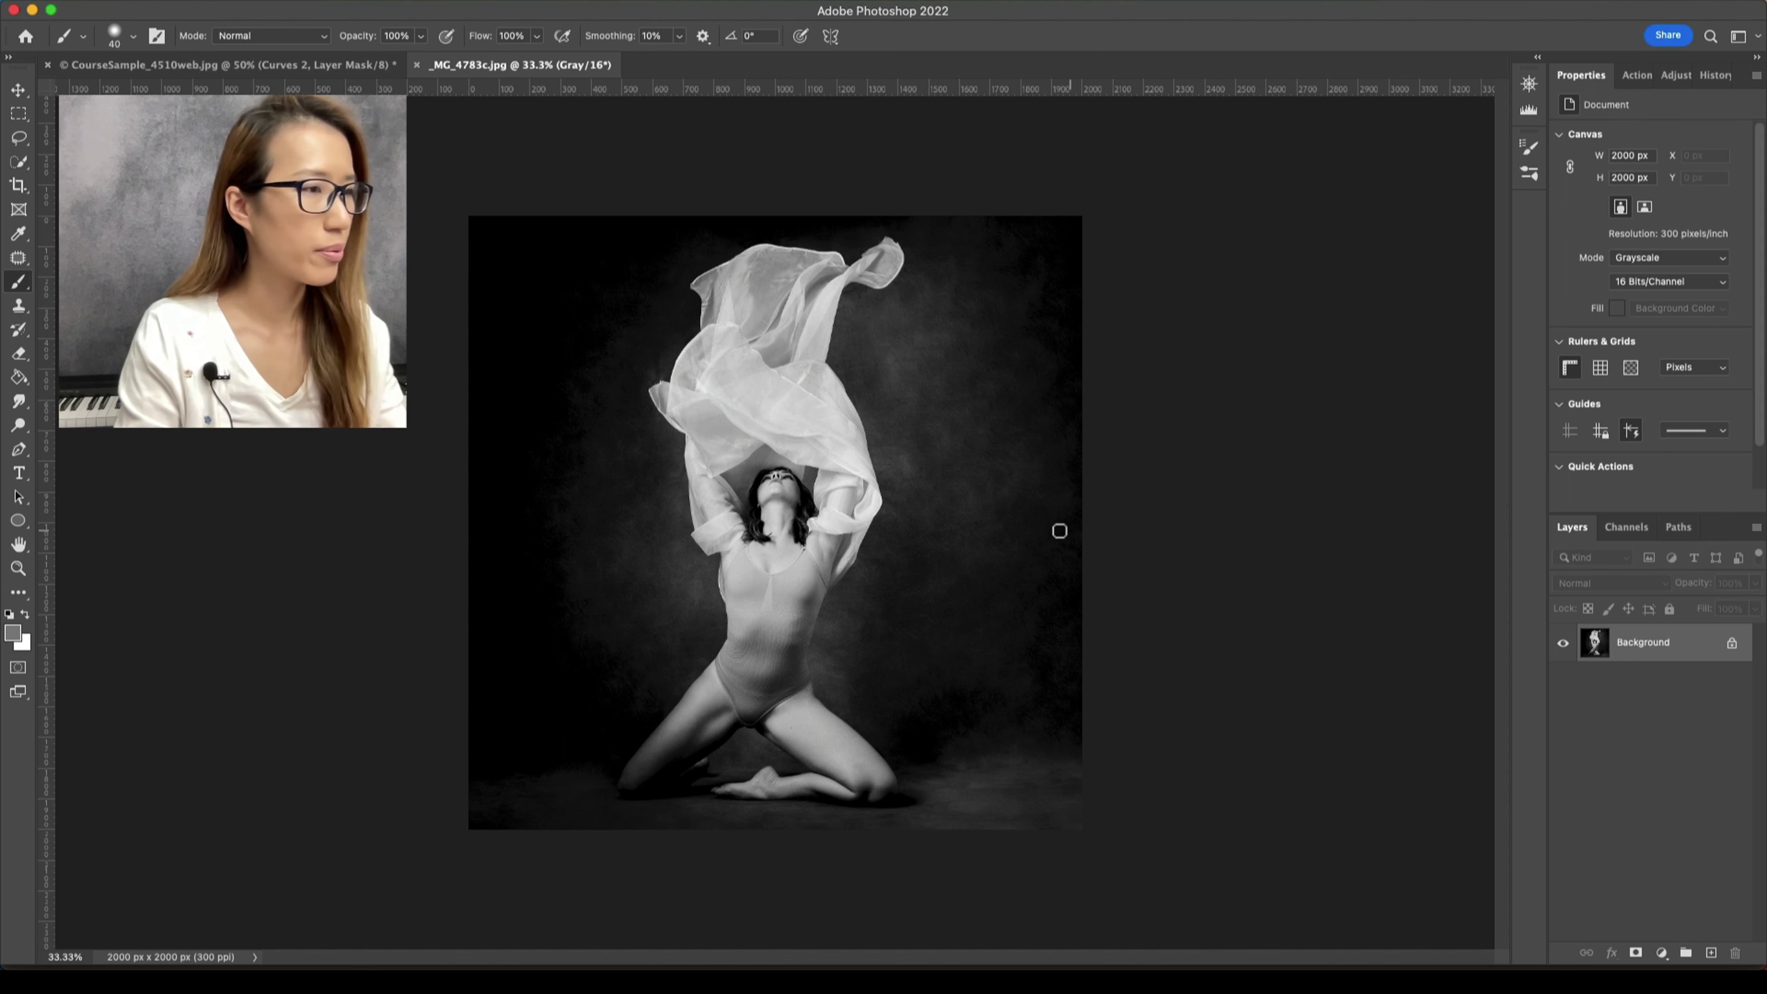
- Add a Curves adjustment layer that lightens the shadows, with input 100 mapped to output 95, and invert its mask to black
{"action": "key", "text": "super+alt+m"}
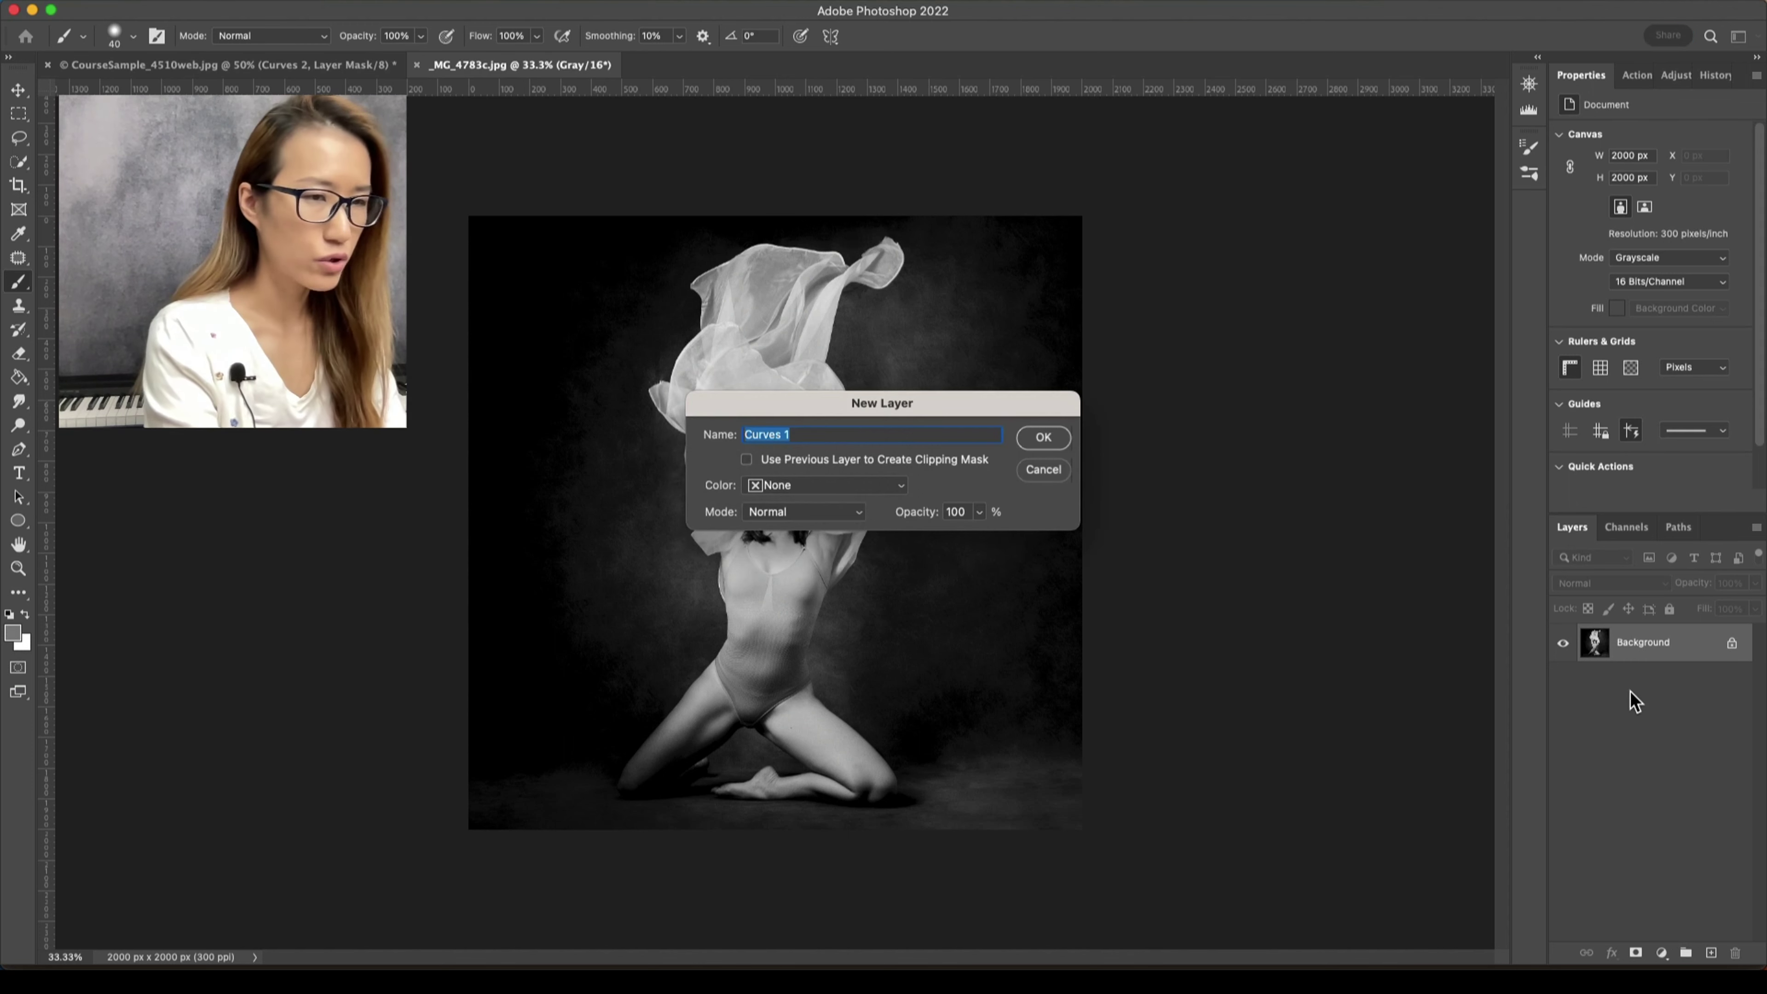
{"action": "key", "text": "Return"}
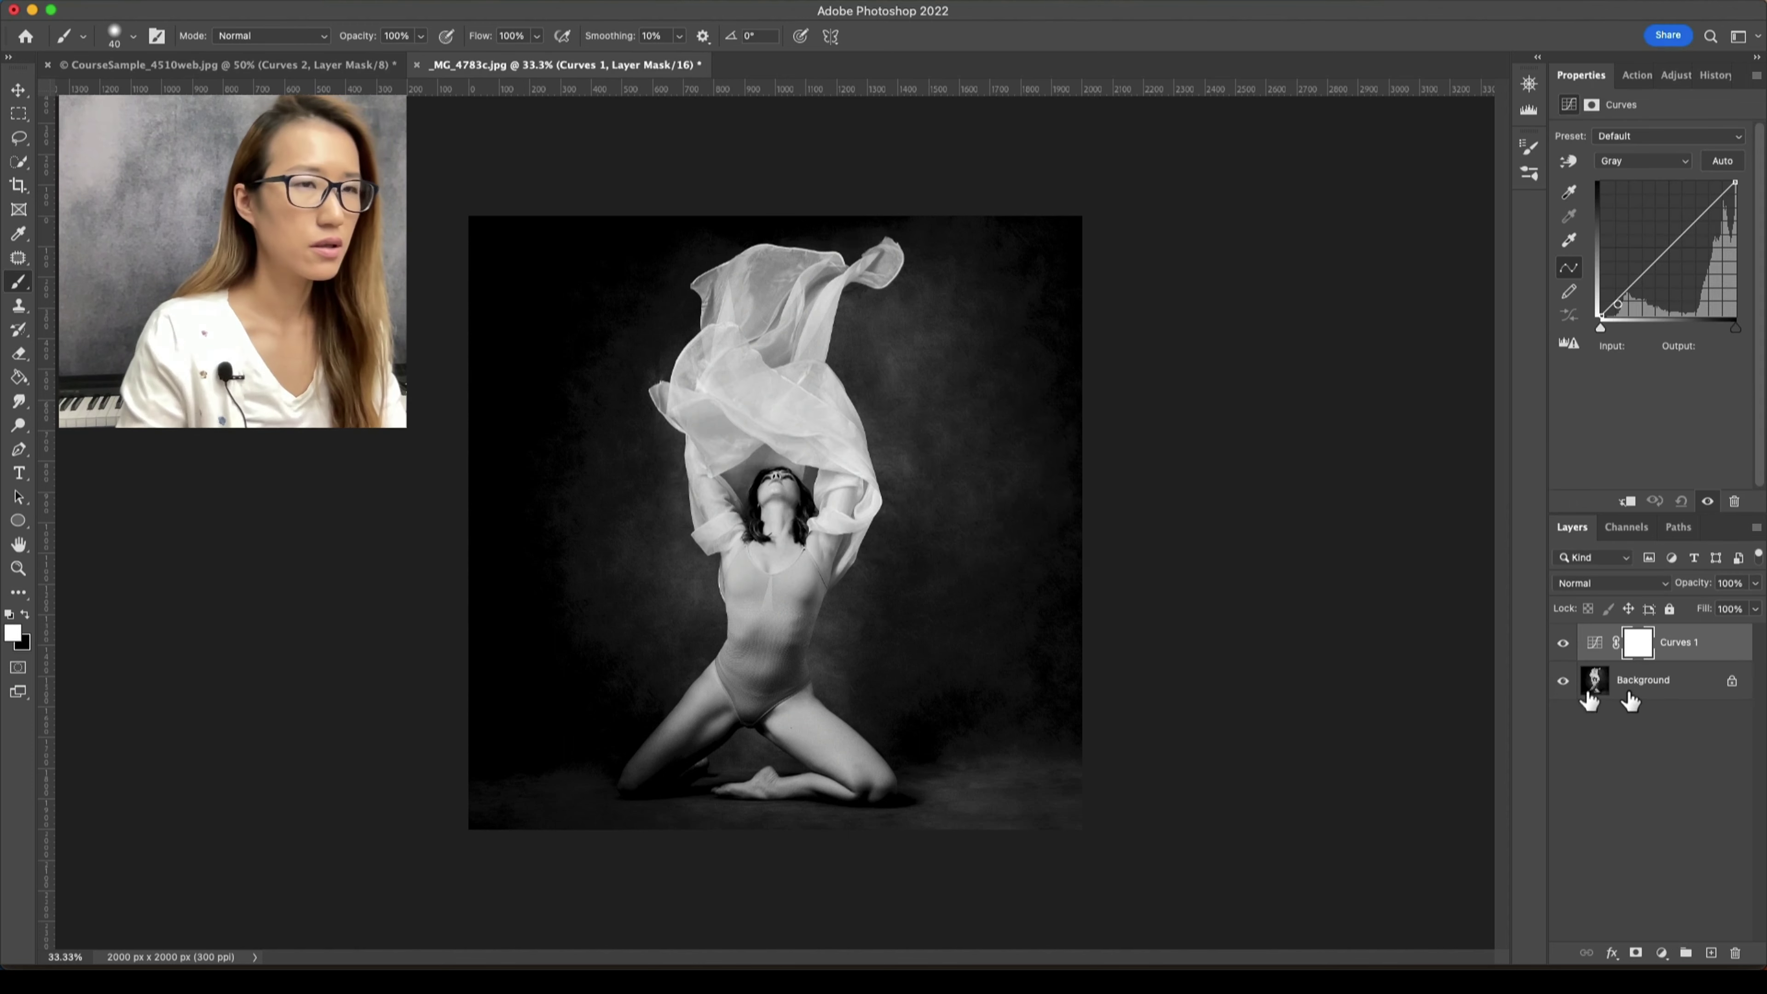
{"action": "left_click", "coordinate": [1568, 160]}
{"action": "left_click_drag", "start_coordinate": [689, 758], "coordinate": [687, 761]}
{"action": "key", "text": "super+i"}
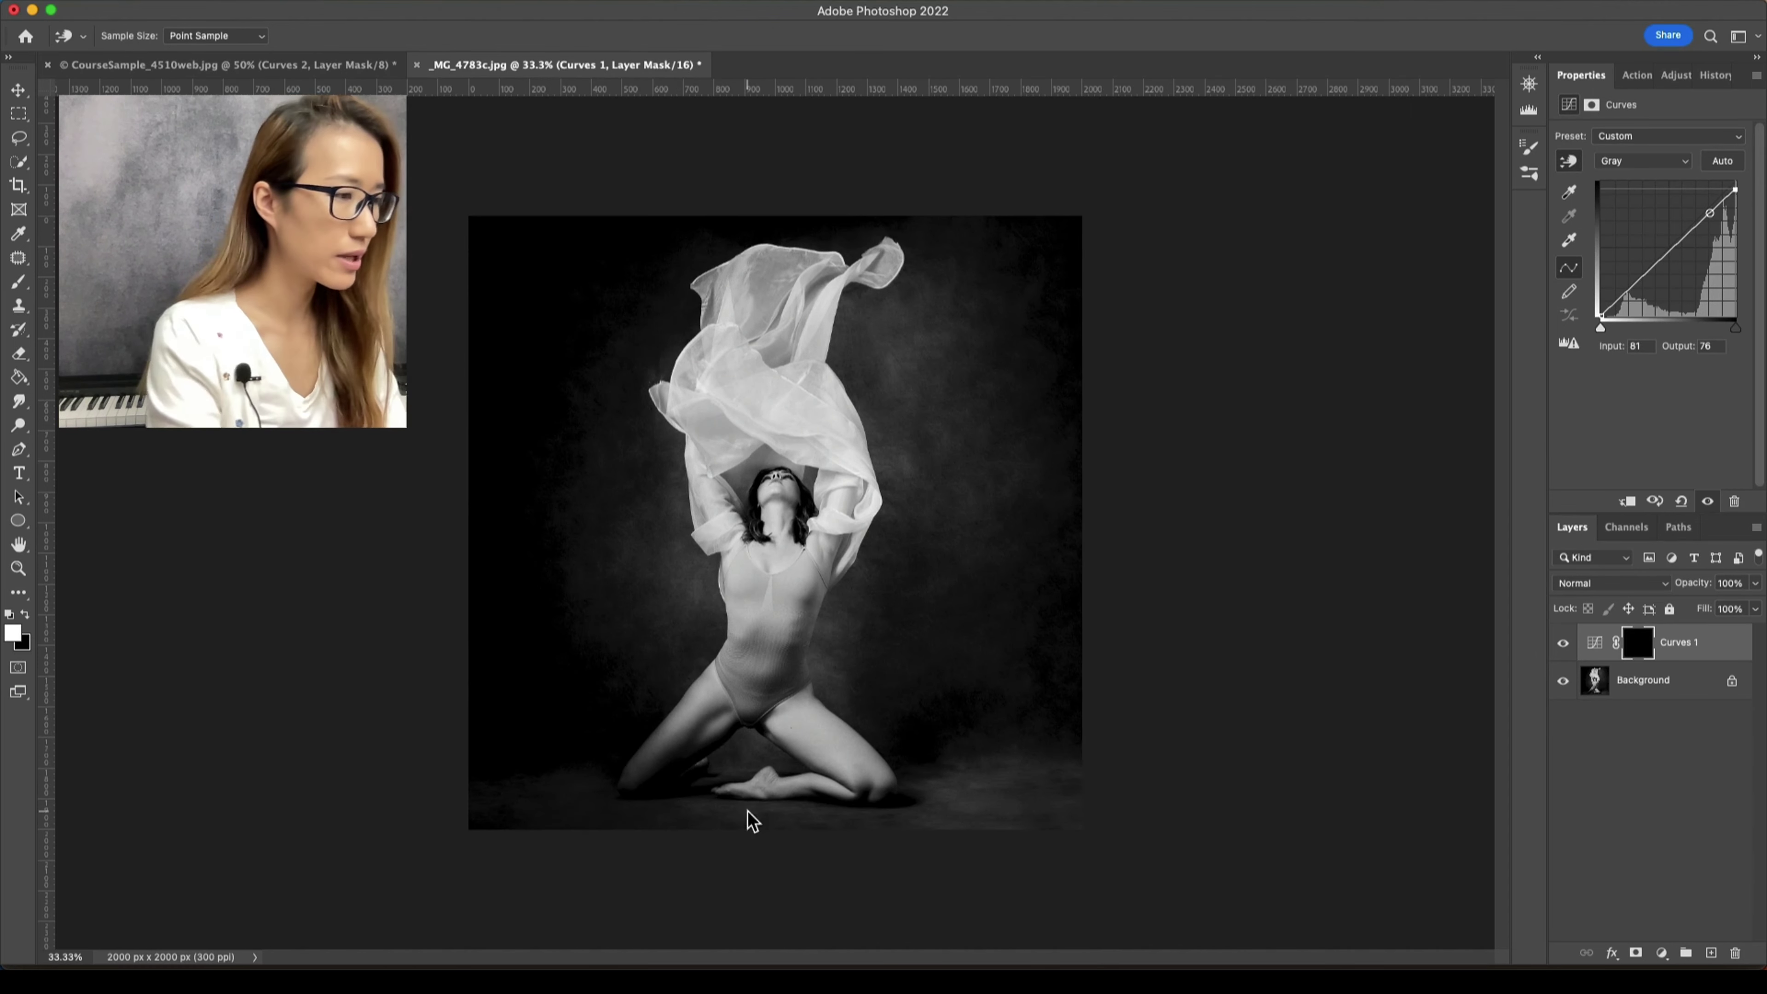
- Paint white on the Curves mask with a size 90 brush over the shadowed lower leg and foot
{"action": "key", "text": "b"}
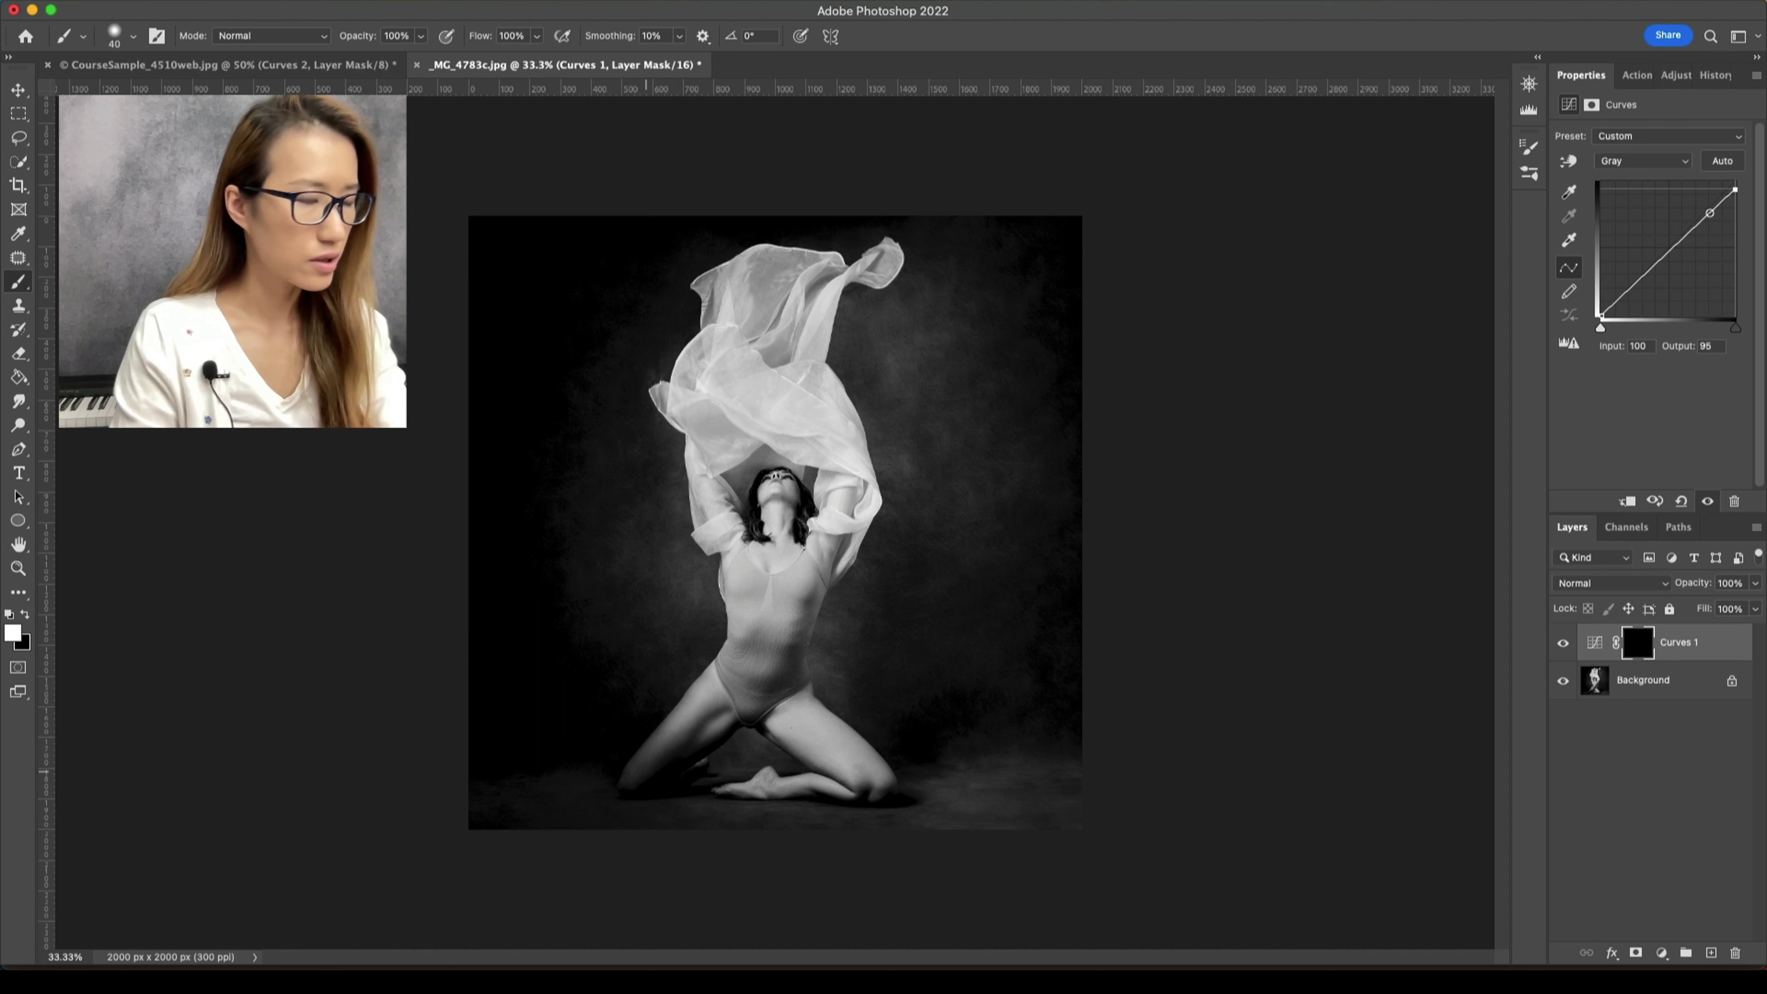
{"action": "key", "text": "bracketright"}
{"action": "key", "text": "bracketright"}
{"action": "key", "text": "bracketright"}
{"action": "key", "text": "bracketright"}
{"action": "key", "text": "bracketright"}
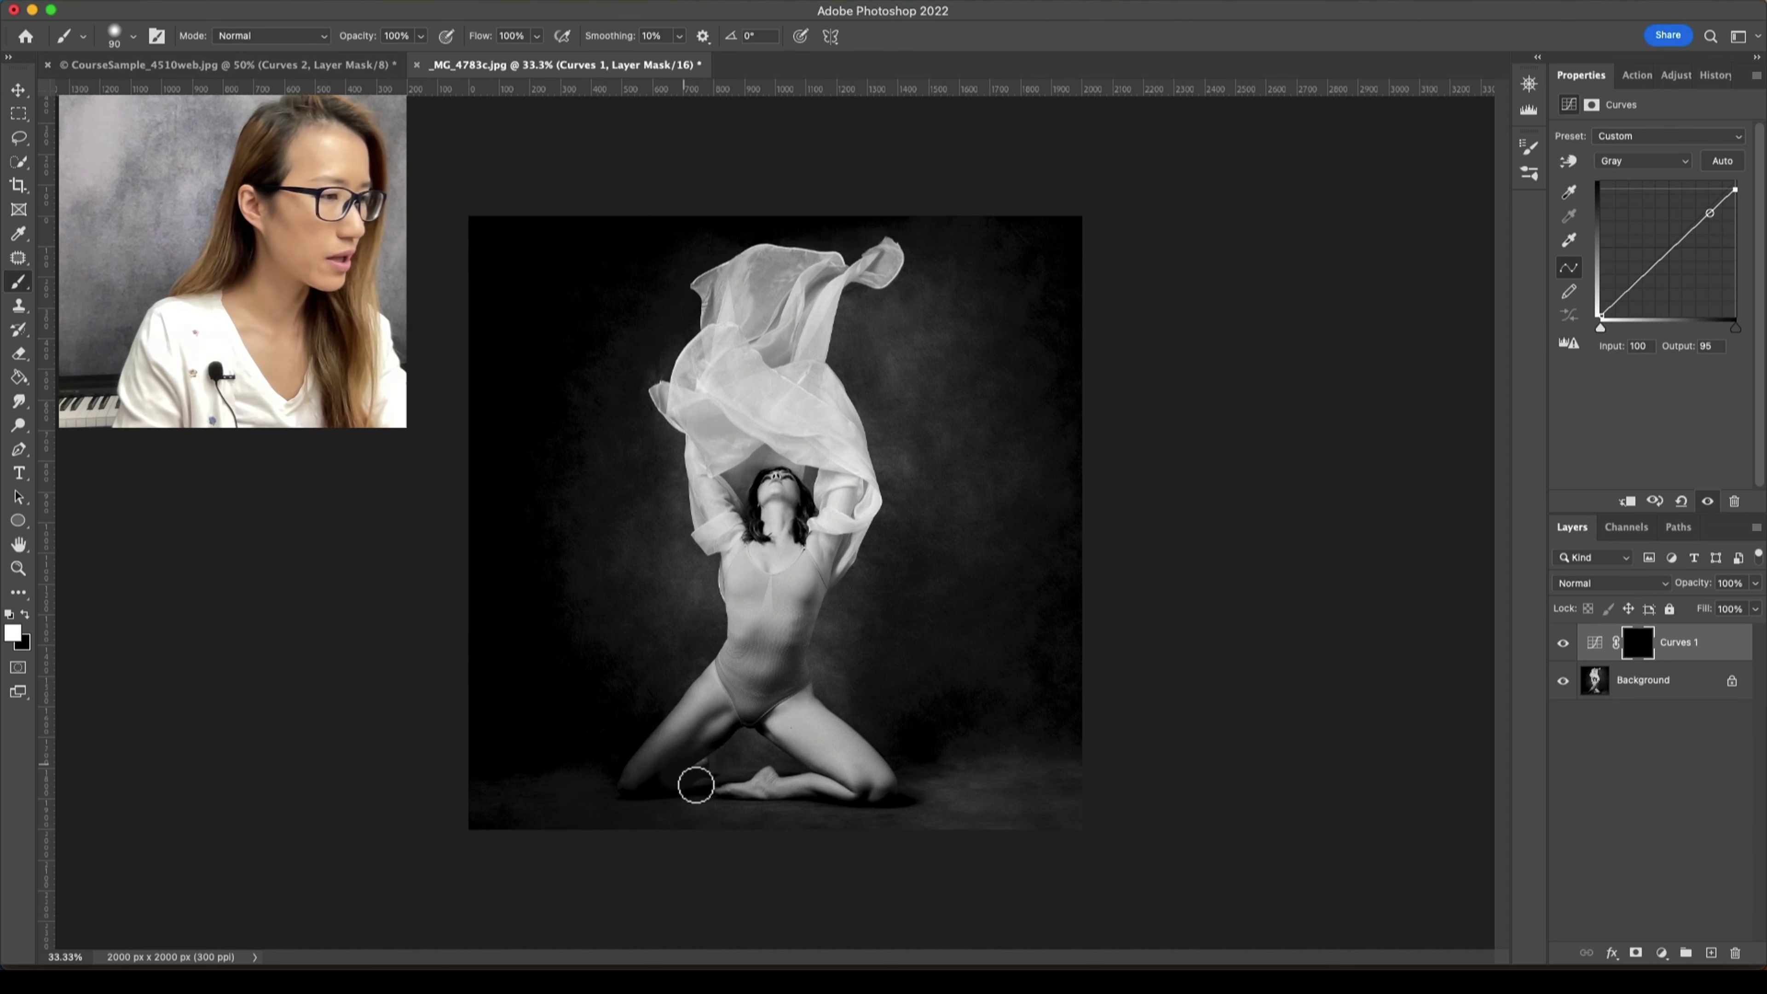
{"action": "mouse_move", "coordinate": [696, 785]}
{"action": "left_mouse_down"}
{"action": "mouse_move", "coordinate": [666, 777]}
{"action": "mouse_move", "coordinate": [694, 777]}
{"action": "mouse_move", "coordinate": [635, 801]}
{"action": "mouse_move", "coordinate": [681, 770]}
{"action": "mouse_move", "coordinate": [674, 801]}
{"action": "mouse_move", "coordinate": [705, 763]}
{"action": "mouse_move", "coordinate": [631, 793]}
{"action": "left_mouse_up"}
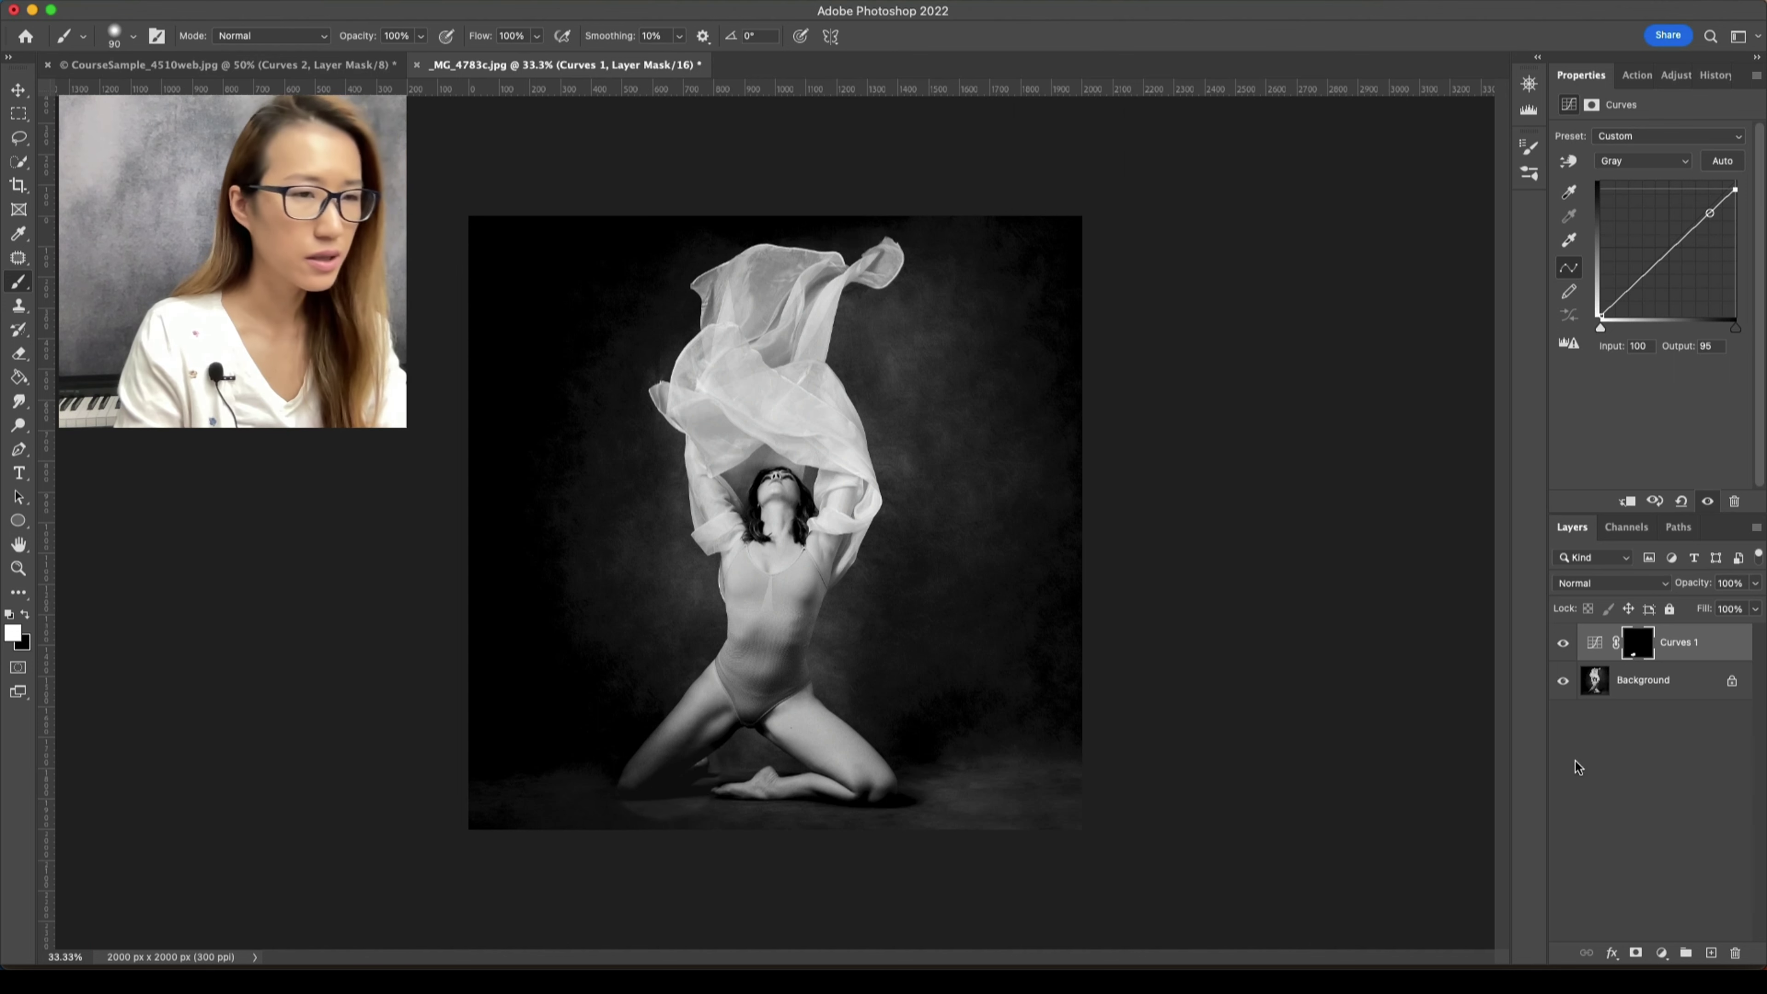
- Feather the Curves layer mask to 26.8 px and compare the image with the layer hidden and shown
{"action": "left_click", "coordinate": [1637, 646]}
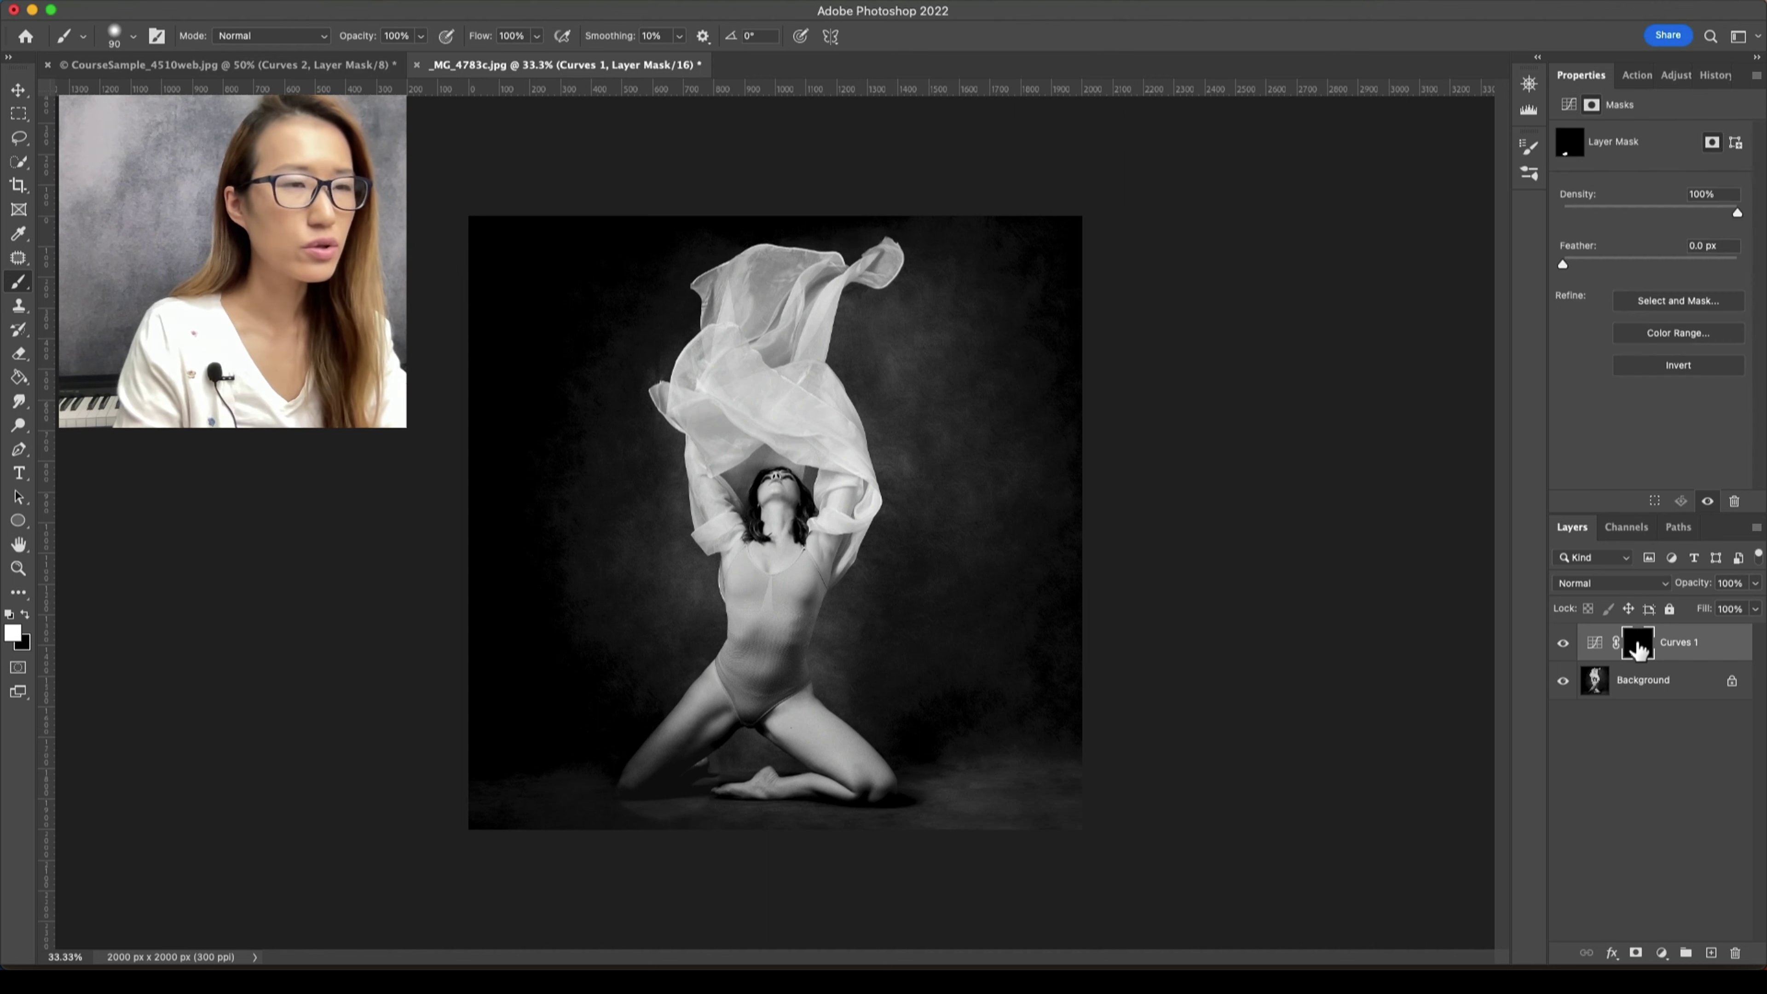
{"action": "left_click_drag", "start_coordinate": [1562, 264], "coordinate": [1639, 263]}
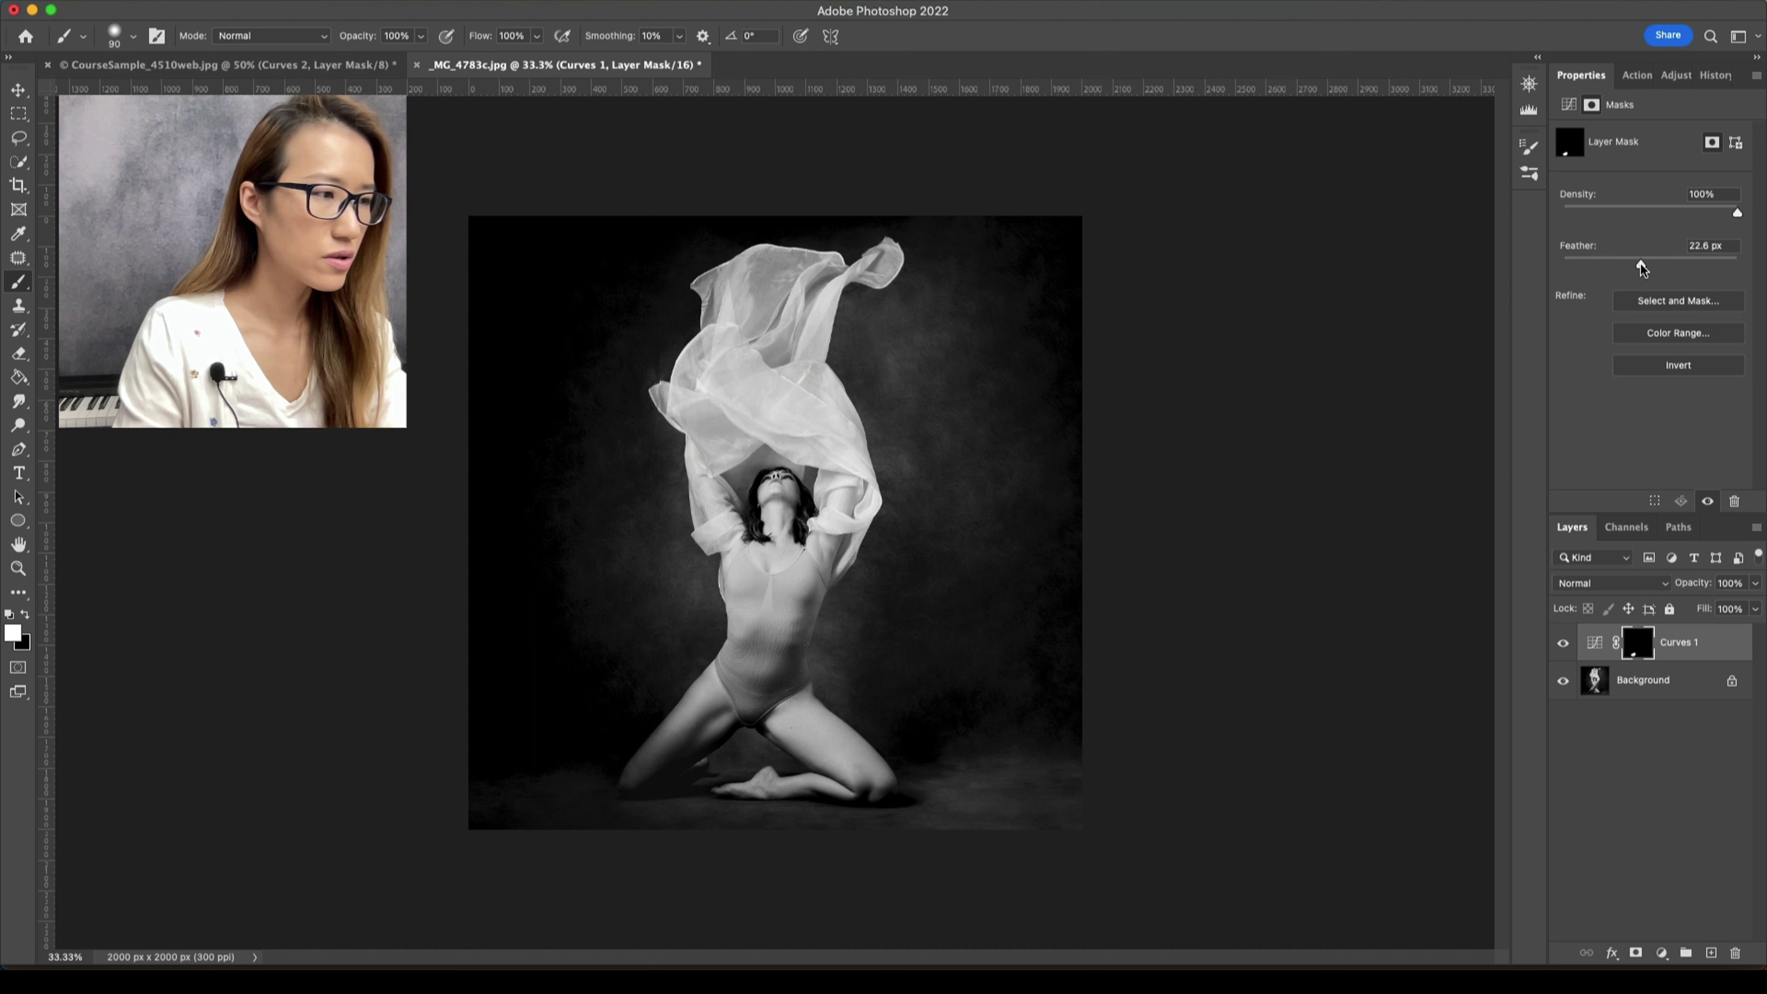
{"action": "left_click", "coordinate": [1563, 643]}
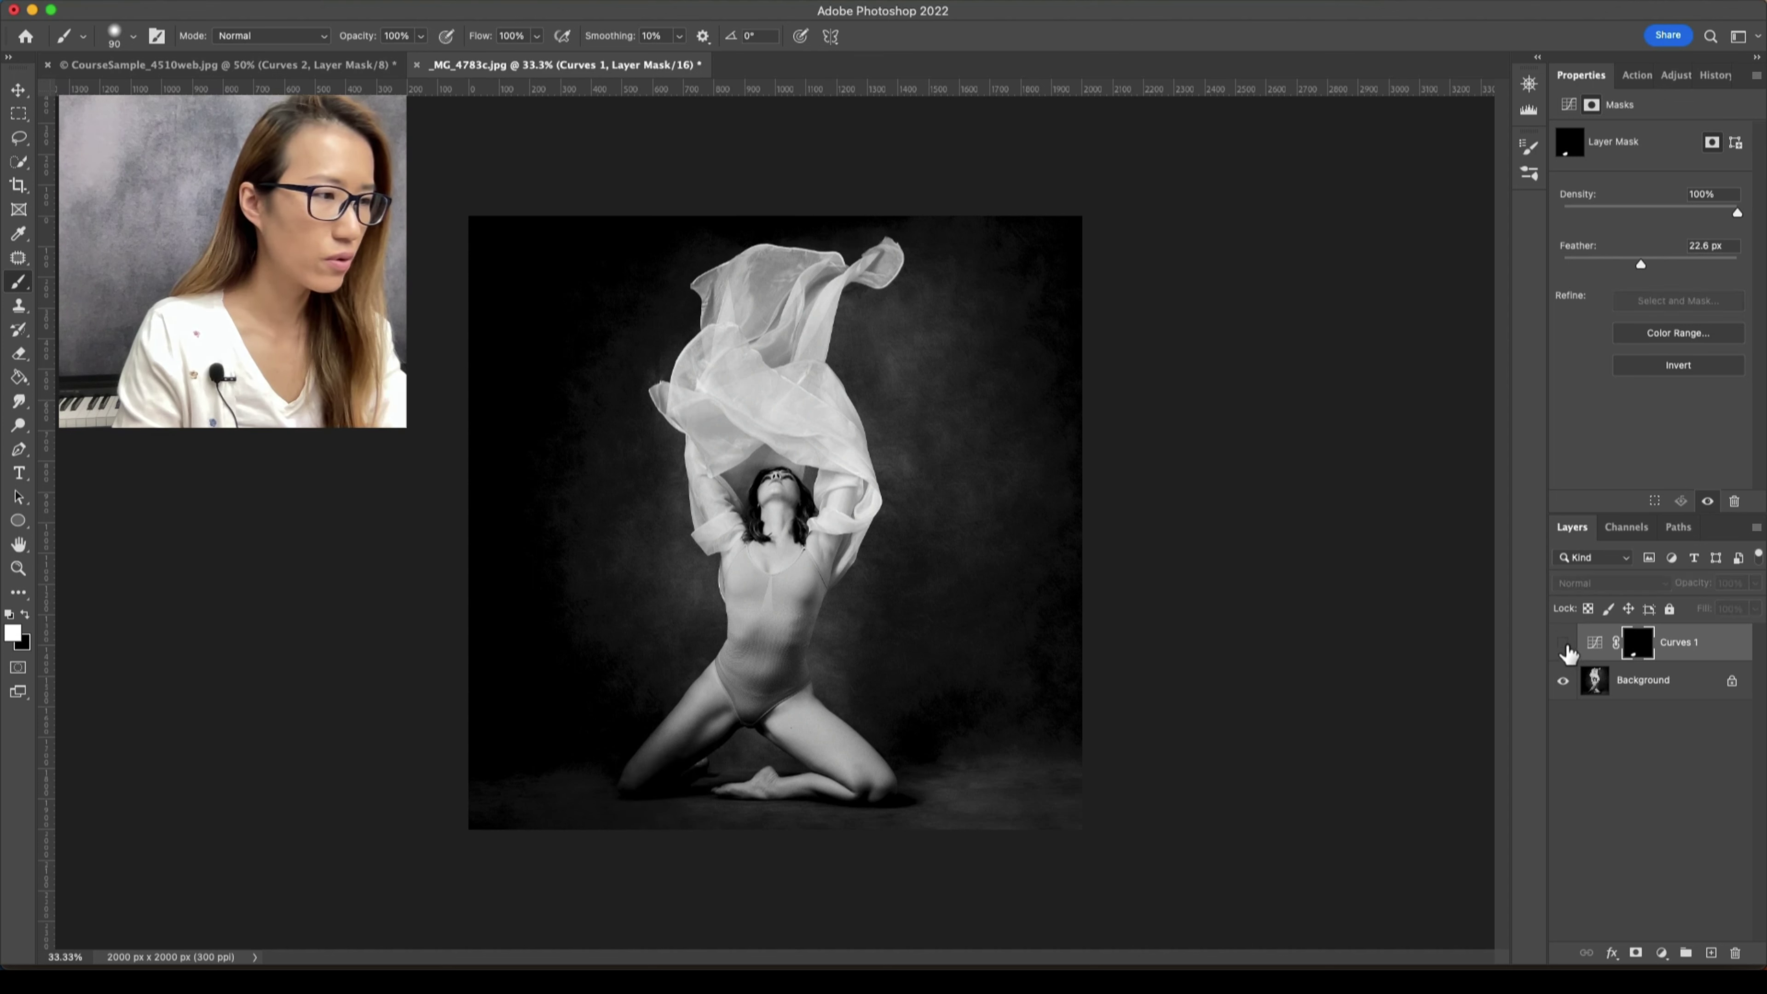
{"action": "left_click", "coordinate": [1563, 643]}
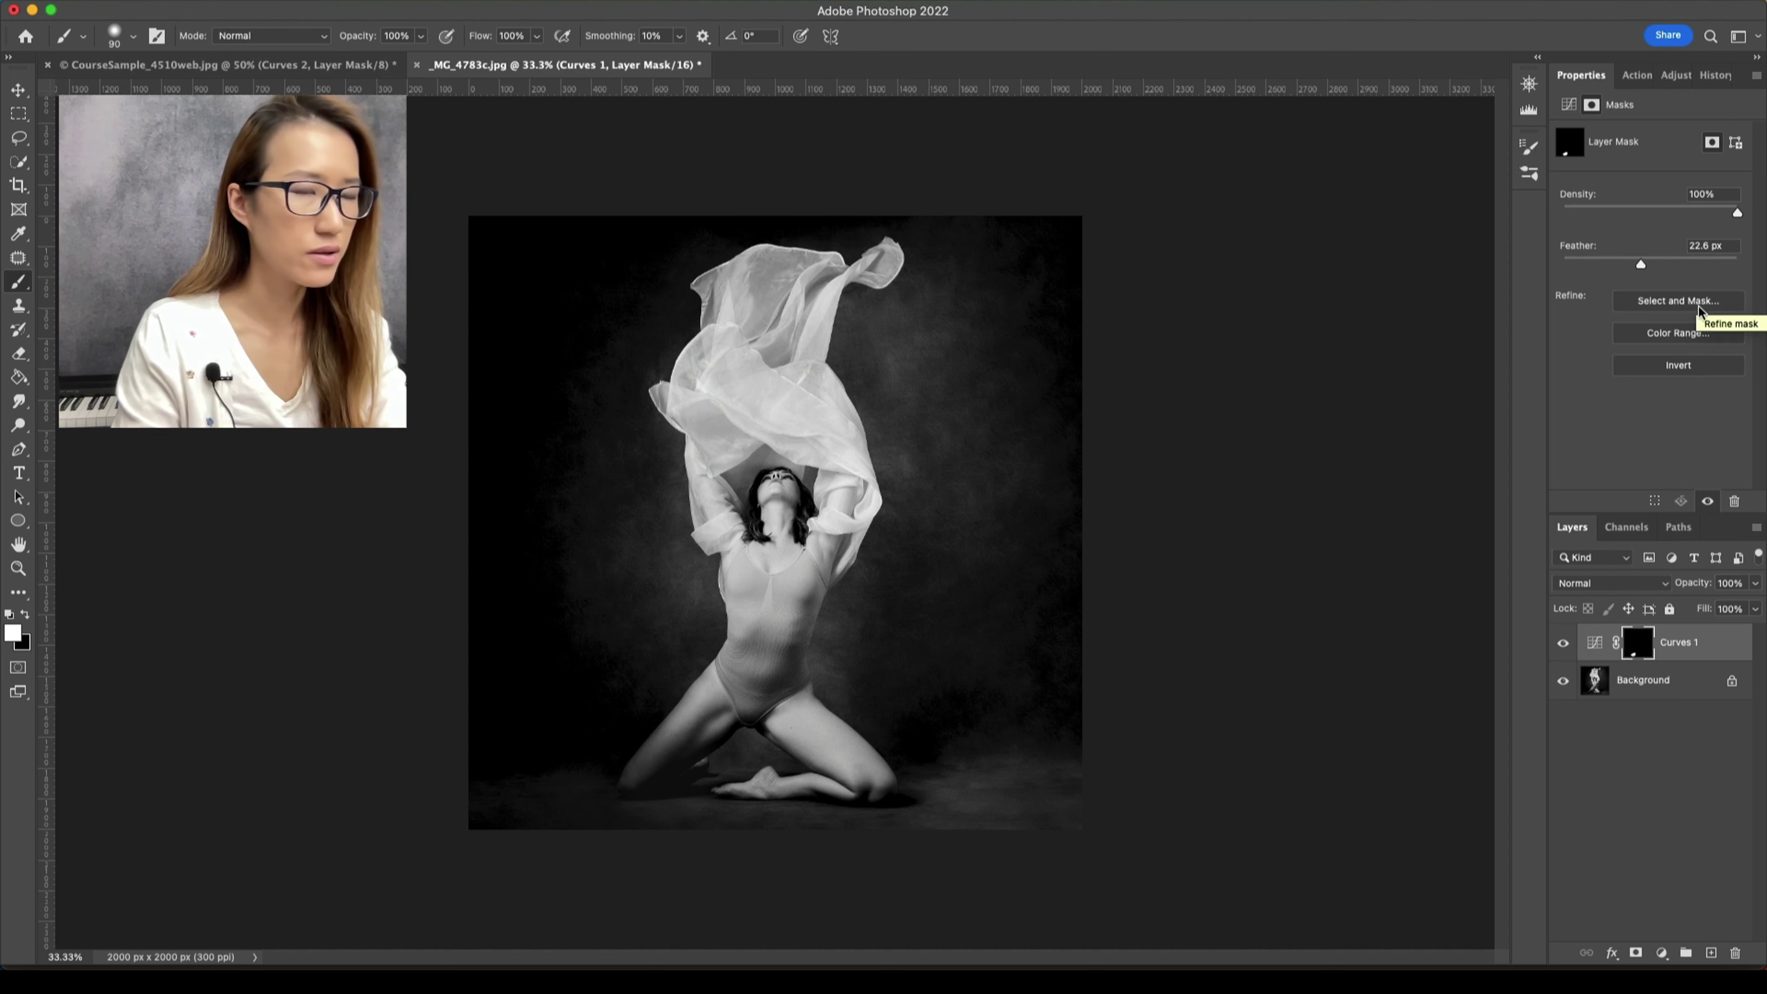
{"action": "left_click_drag", "start_coordinate": [1641, 264], "coordinate": [1637, 263]}
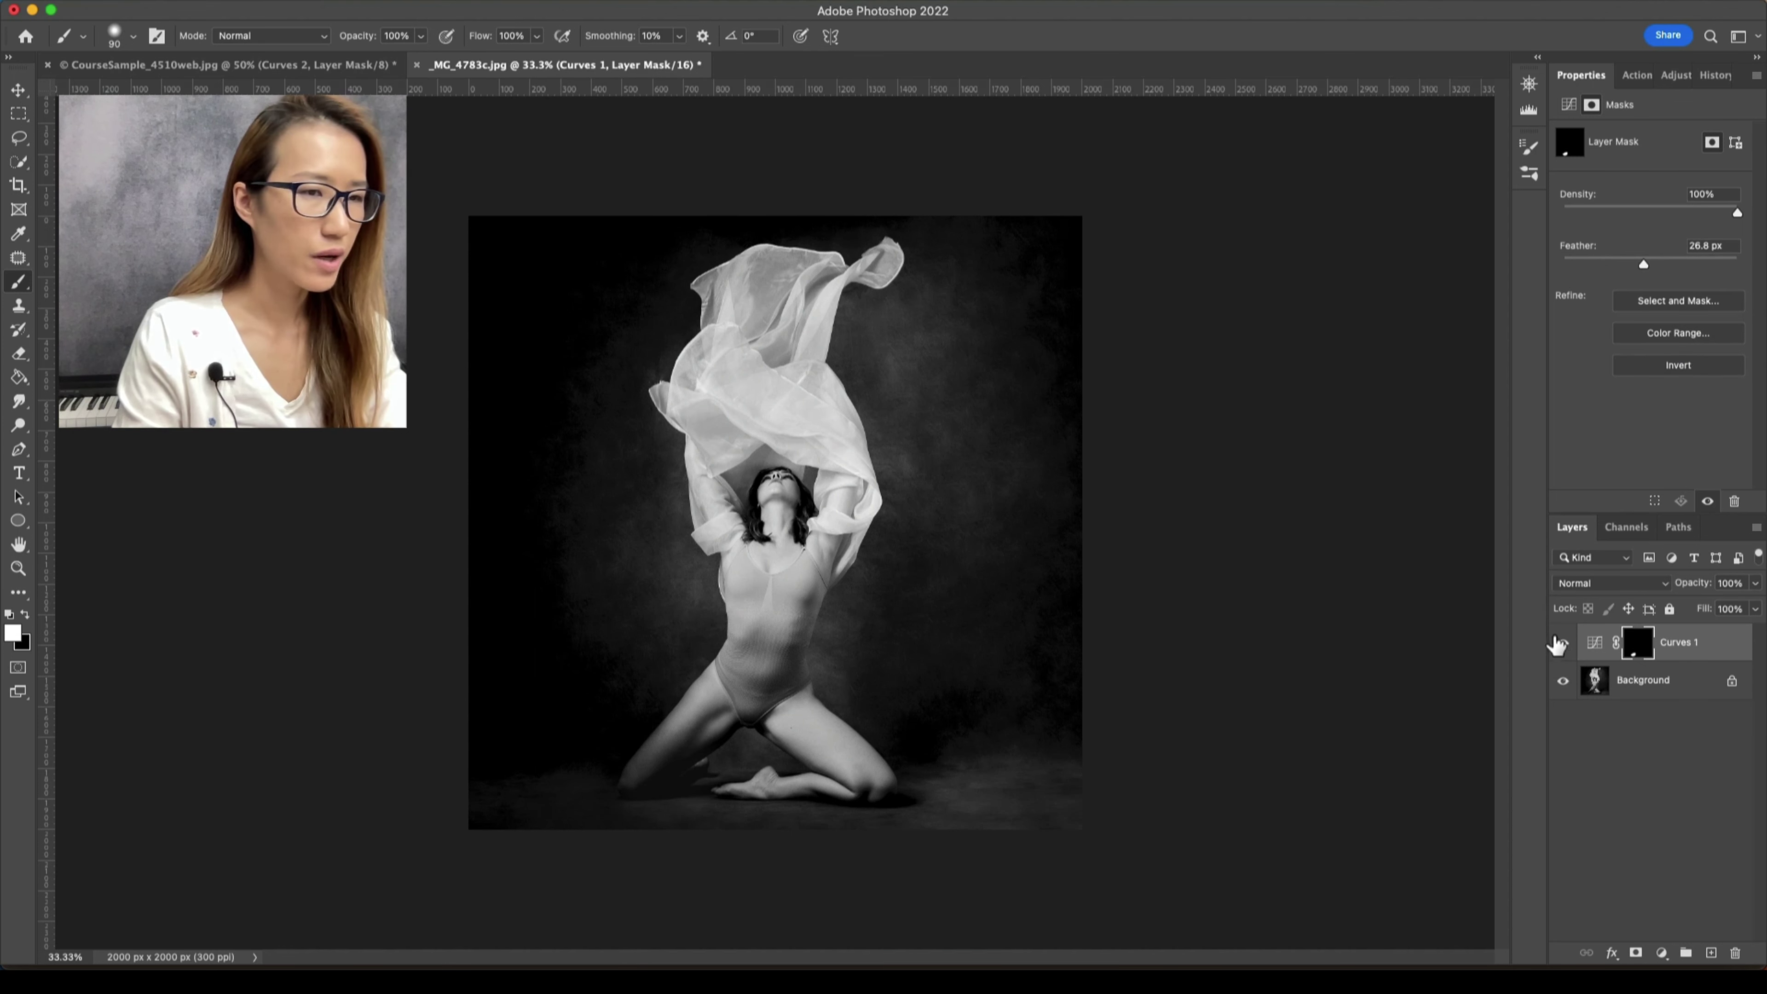
{"action": "left_click", "coordinate": [1558, 644]}
{"action": "left_click", "coordinate": [1560, 646]}
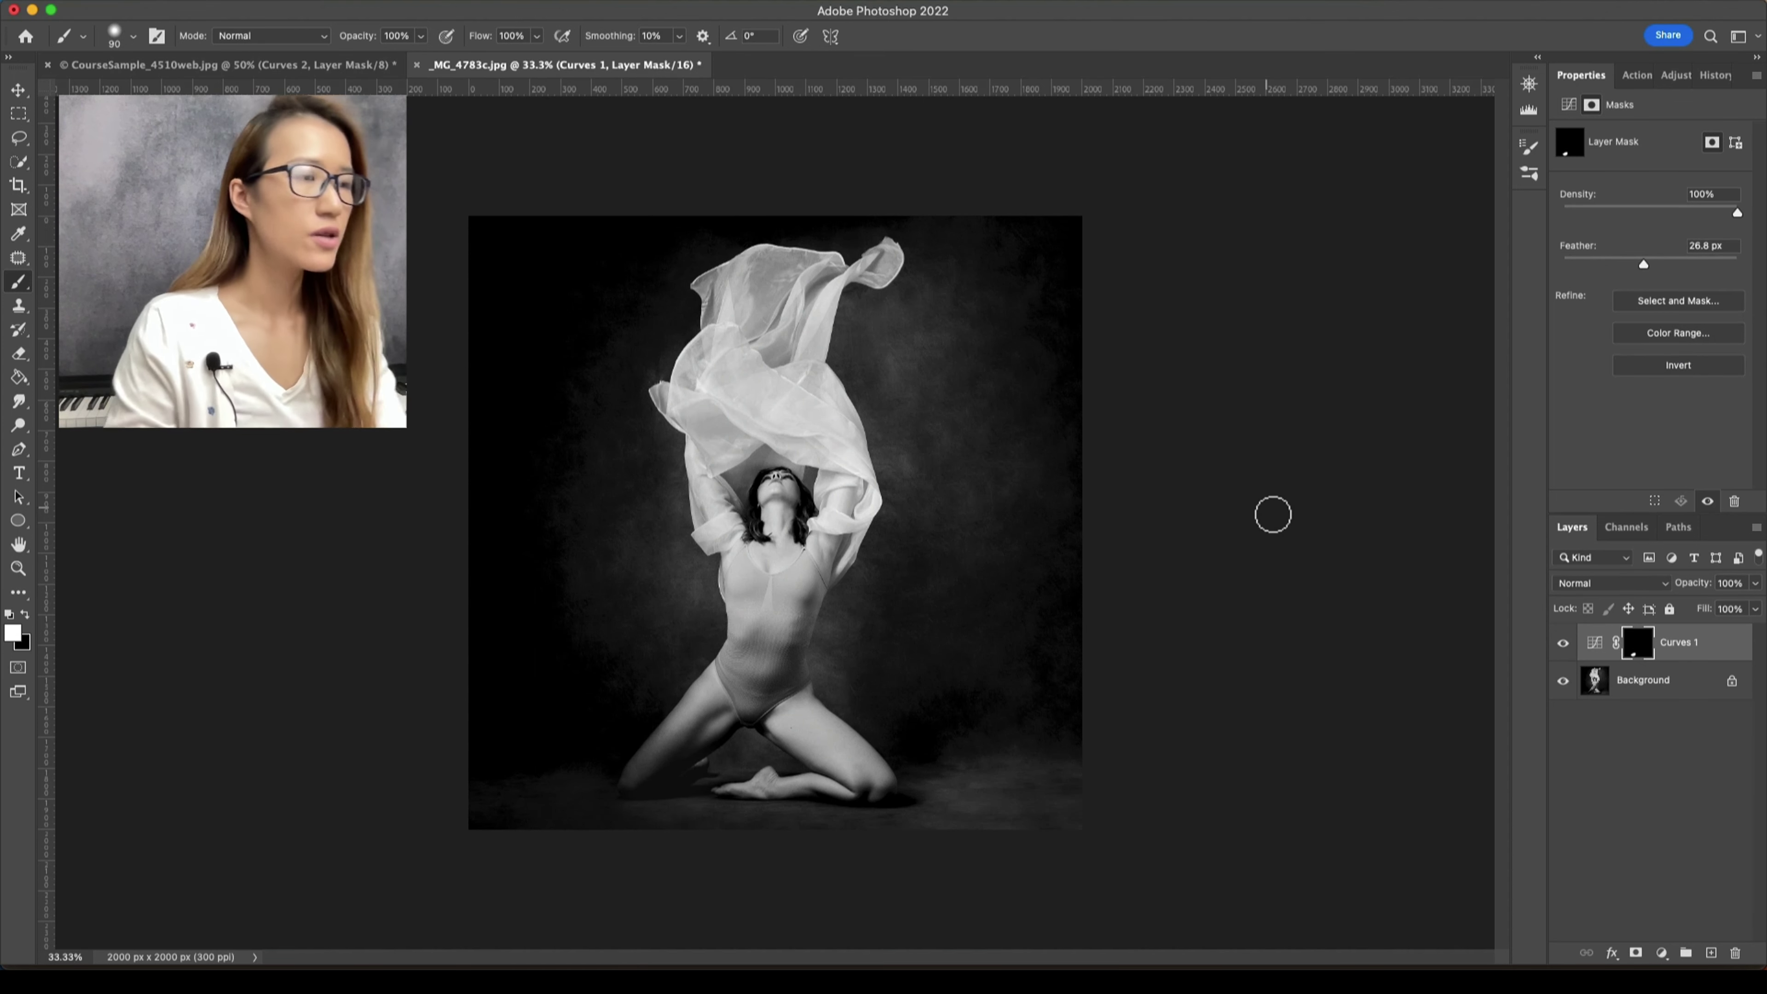